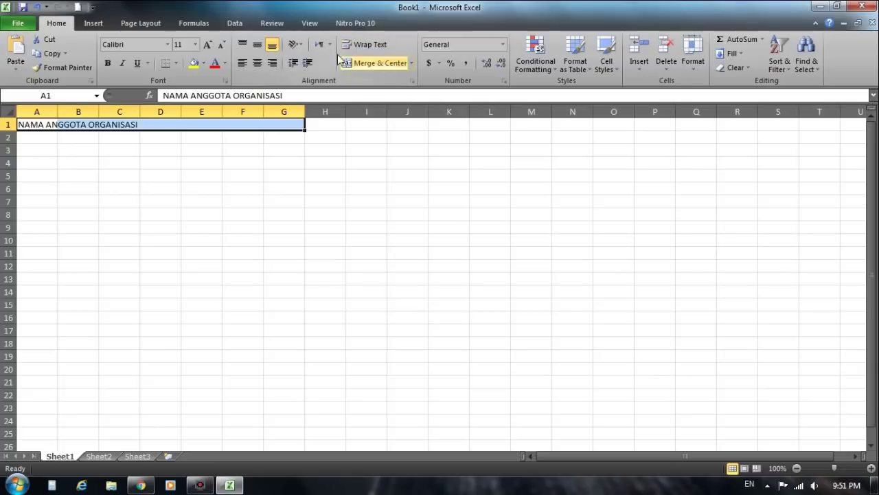
Step: Wrap, merge and middle-align the title across A1:G1
{"action": "left_click", "coordinate": [345, 63]}
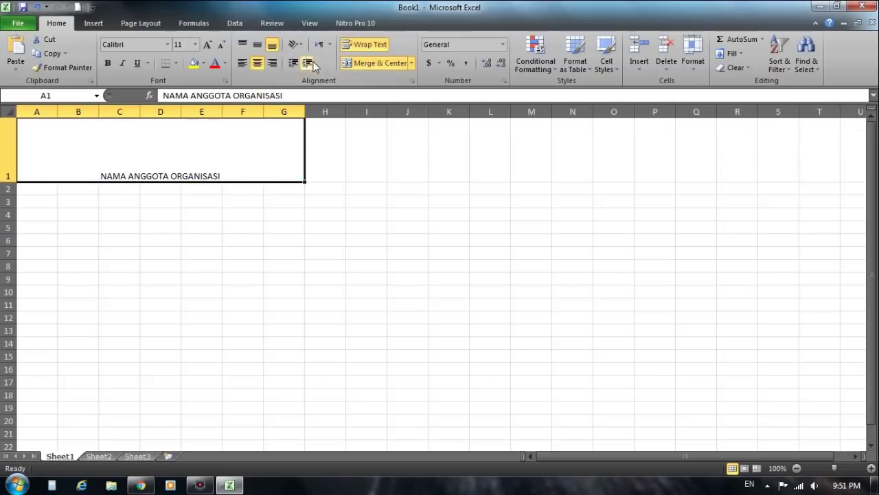
{"action": "left_click", "coordinate": [257, 44]}
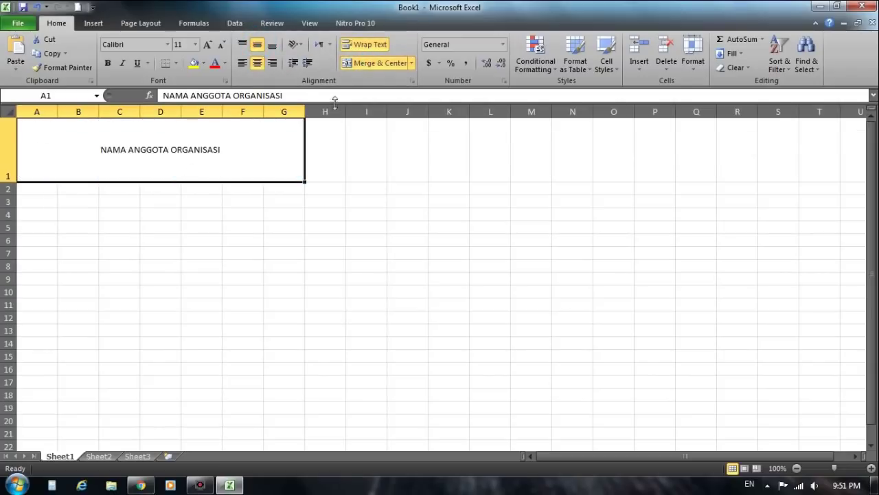
{"action": "left_click", "coordinate": [170, 186]}
{"action": "left_click", "coordinate": [156, 238]}
Step: Enter headers NO., NAMA, ALAMAT, NO. HP and NO. REGISTRASI in A2:E2
{"action": "left_click", "coordinate": [43, 188]}
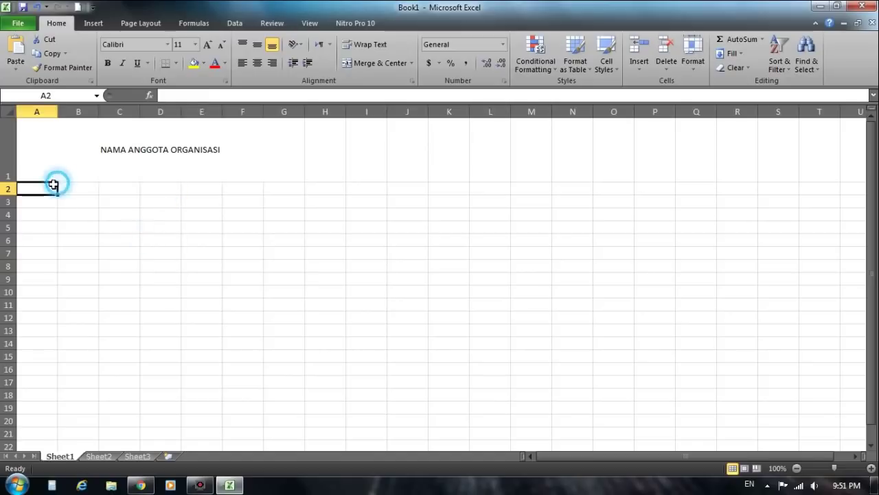
{"action": "type", "text": "NO."}
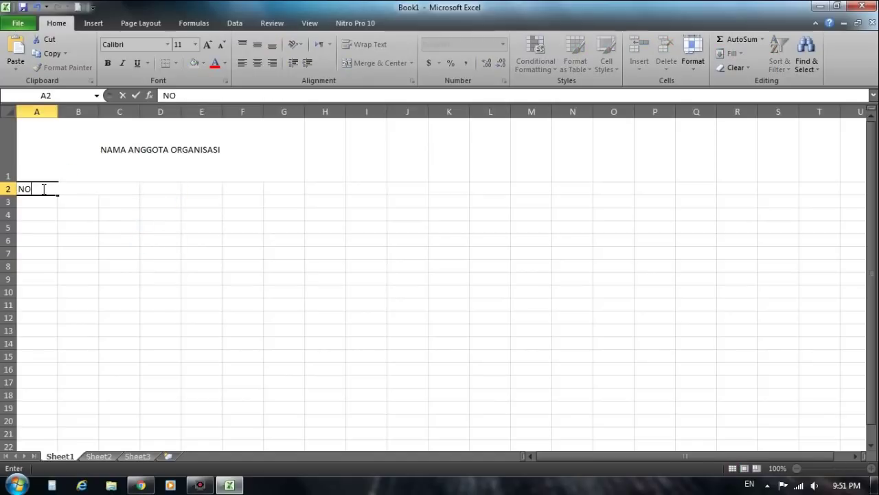
{"action": "key", "text": "Tab"}
{"action": "type", "text": "NAMA"}
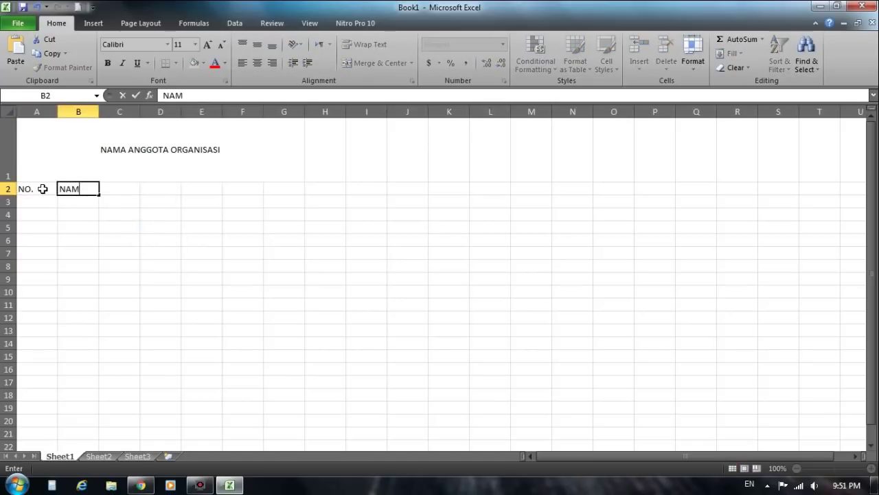
{"action": "key", "text": "Tab"}
{"action": "type", "text": "AL"}
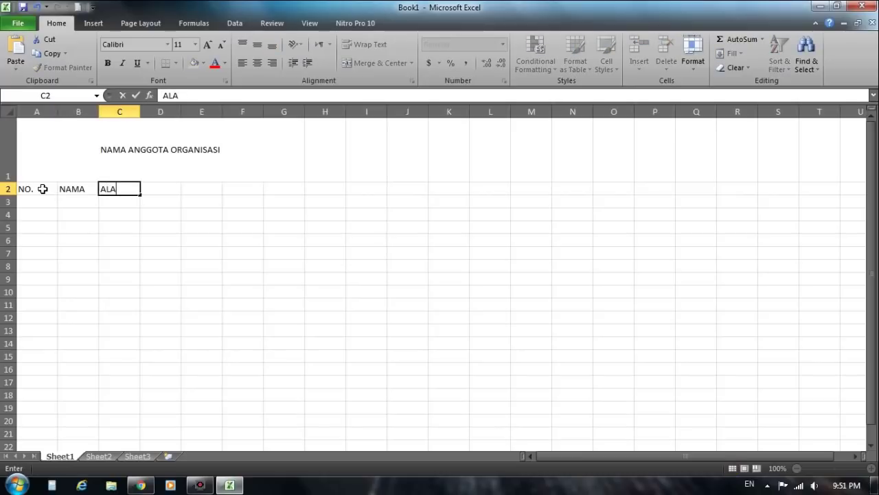
{"action": "key", "text": "Tab"}
{"action": "type", "text": "N"}
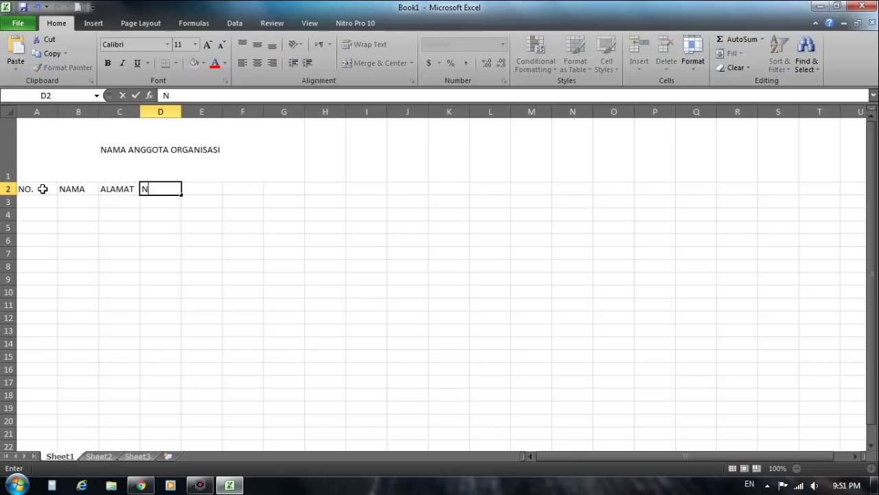
{"action": "type", "text": "O. HP"}
{"action": "key", "text": "Tab"}
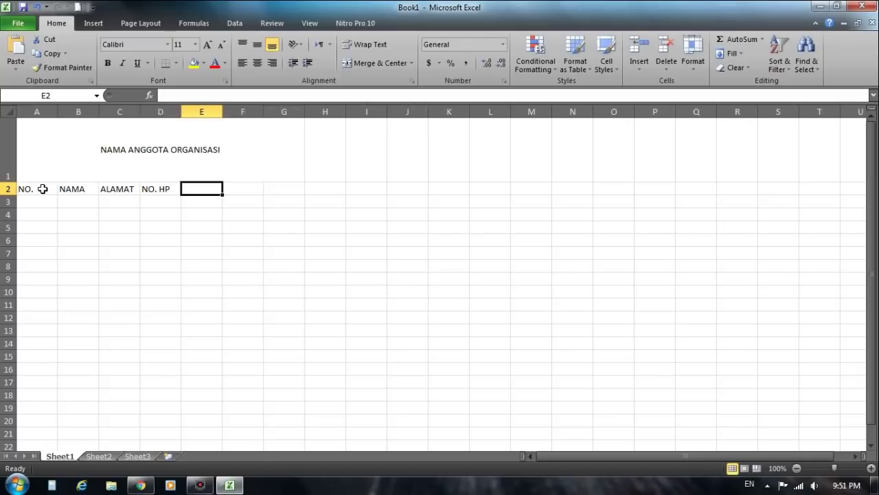
{"action": "type", "text": "NO. REGI"}
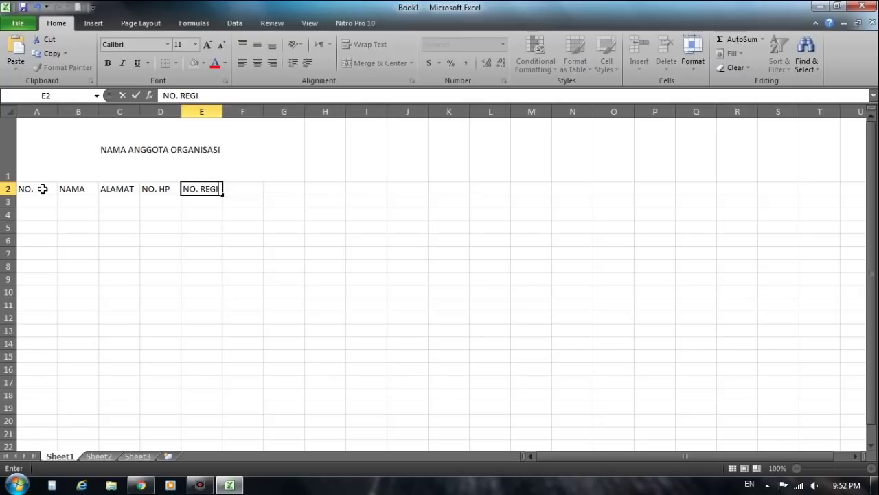
{"action": "type", "text": "STRASI"}
Step: Widen column E, add TANGGAL BERGABUNG in F2 and widen column F to fit
{"action": "left_click", "coordinate": [251, 189]}
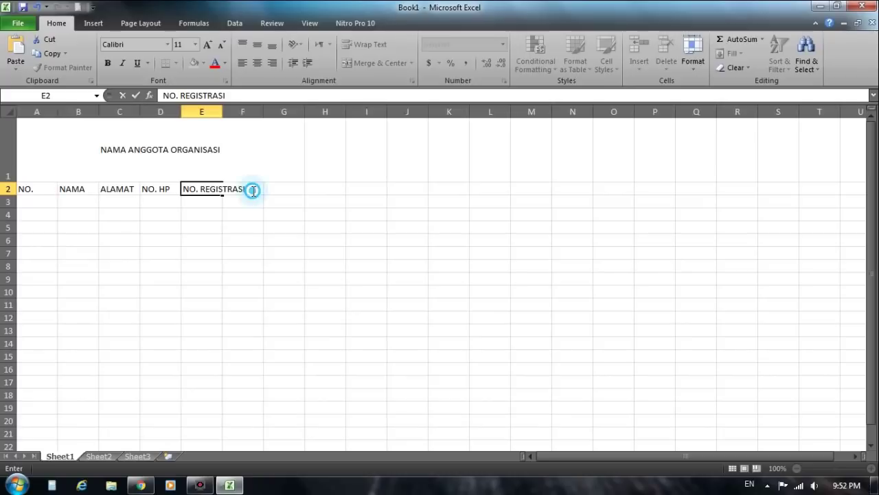
{"action": "left_click", "coordinate": [226, 111]}
{"action": "left_click_drag", "start_coordinate": [224, 111], "coordinate": [255, 115]}
{"action": "left_click", "coordinate": [261, 192]}
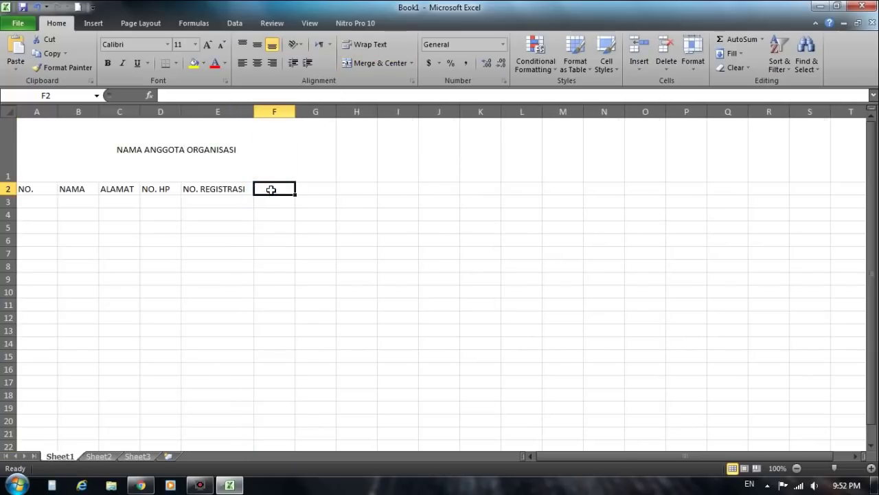
{"action": "type", "text": "TANGGAL BER"}
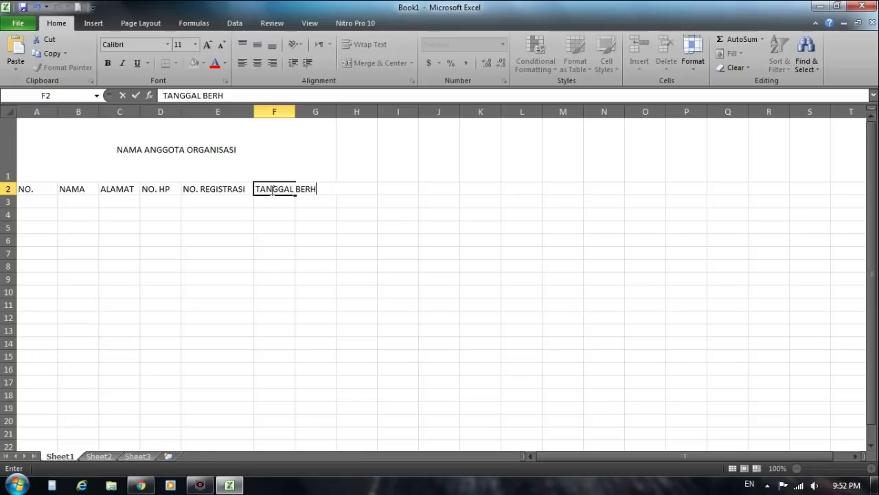
{"action": "type", "text": "GABUNG"}
{"action": "left_click", "coordinate": [290, 111]}
{"action": "left_click_drag", "start_coordinate": [294, 114], "coordinate": [350, 113]}
{"action": "left_click", "coordinate": [373, 151]}
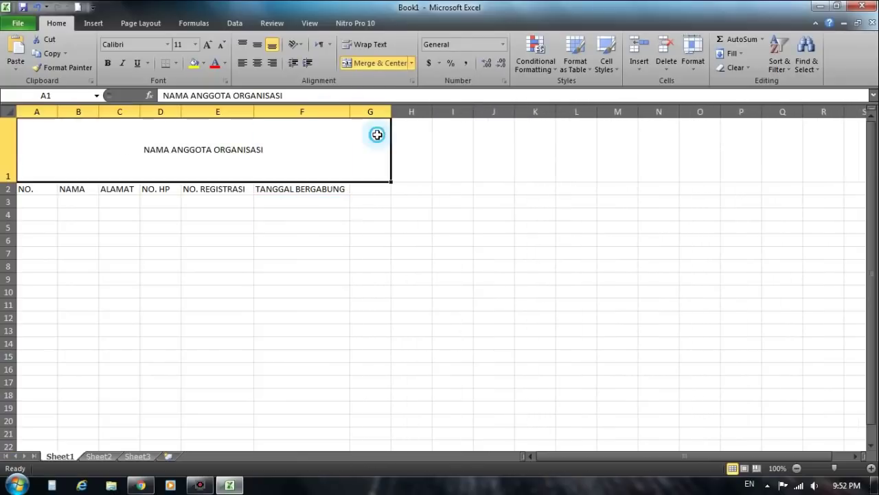
Step: Enter MASA AKTIF ANGGOTA in G2 and widen columns G and H to fit
{"action": "left_click", "coordinate": [362, 200]}
{"action": "left_click", "coordinate": [360, 188]}
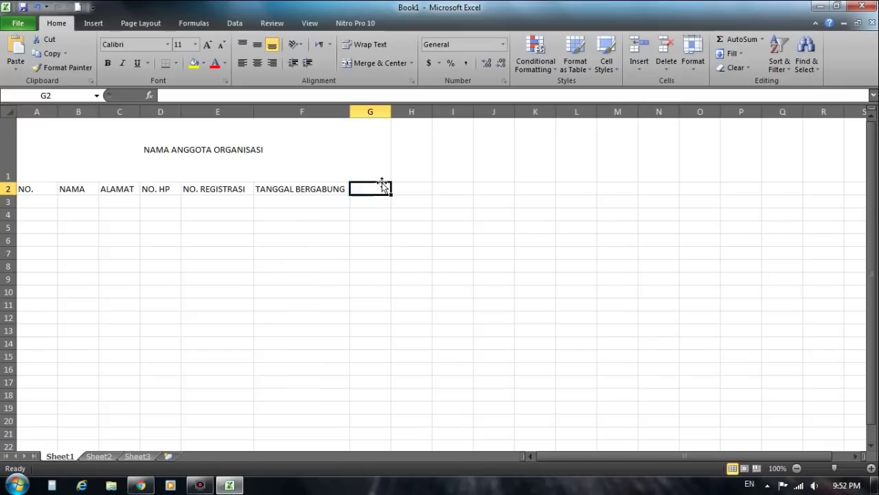
{"action": "type", "text": "MASA AKTI"}
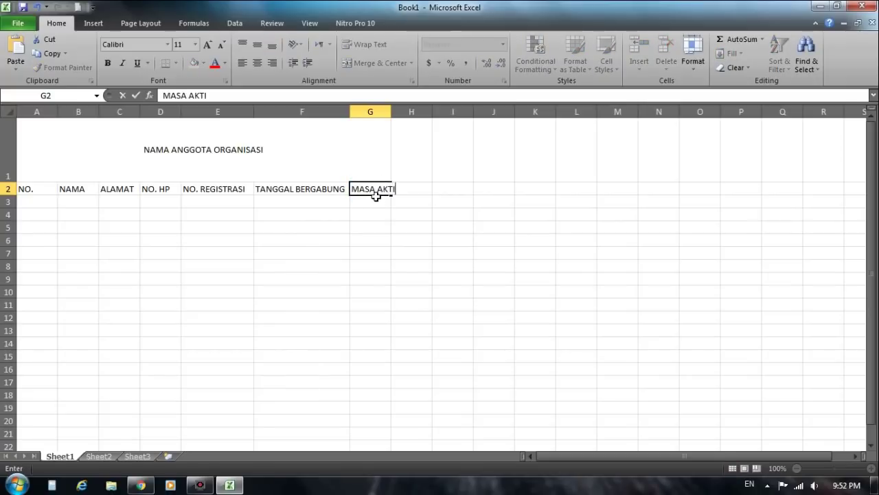
{"action": "type", "text": "F ANGGOTA"}
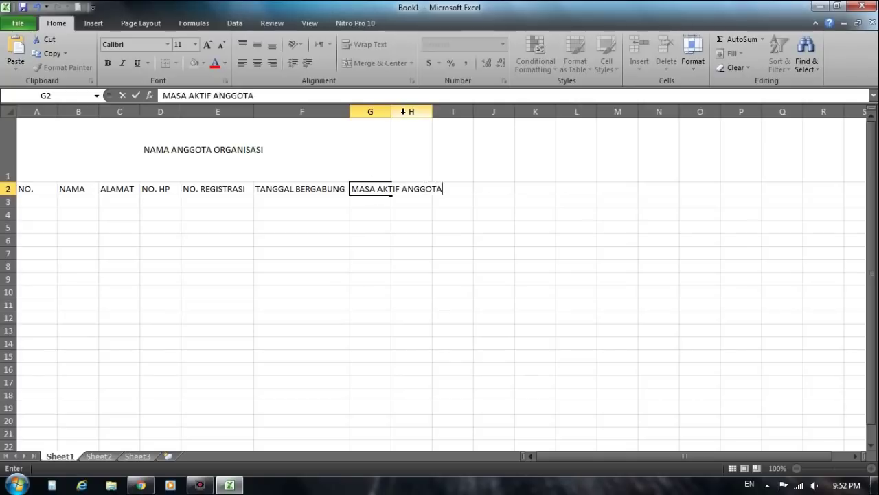
{"action": "left_click", "coordinate": [387, 112]}
{"action": "left_click", "coordinate": [413, 122]}
{"action": "left_click_drag", "start_coordinate": [436, 113], "coordinate": [481, 113]}
{"action": "left_click_drag", "start_coordinate": [391, 112], "coordinate": [442, 113]}
{"action": "left_click", "coordinate": [477, 229]}
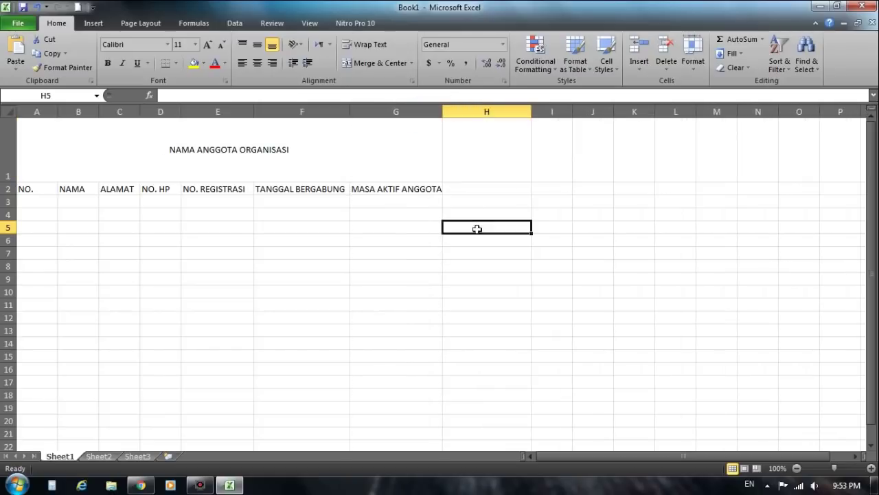
Step: Narrow column A to fit the NO. values
{"action": "left_click", "coordinate": [400, 239]}
{"action": "left_click", "coordinate": [40, 204]}
{"action": "left_click_drag", "start_coordinate": [58, 112], "coordinate": [39, 112]}
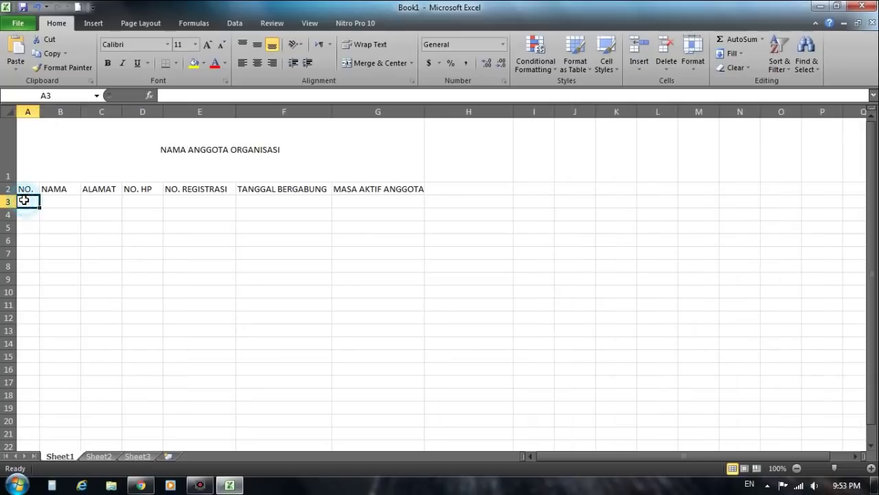
Step: Enter 1 and 2 in A3:A4 and fill the numbering down to 18 at A20
{"action": "type", "text": "1"}
{"action": "key", "text": "Return"}
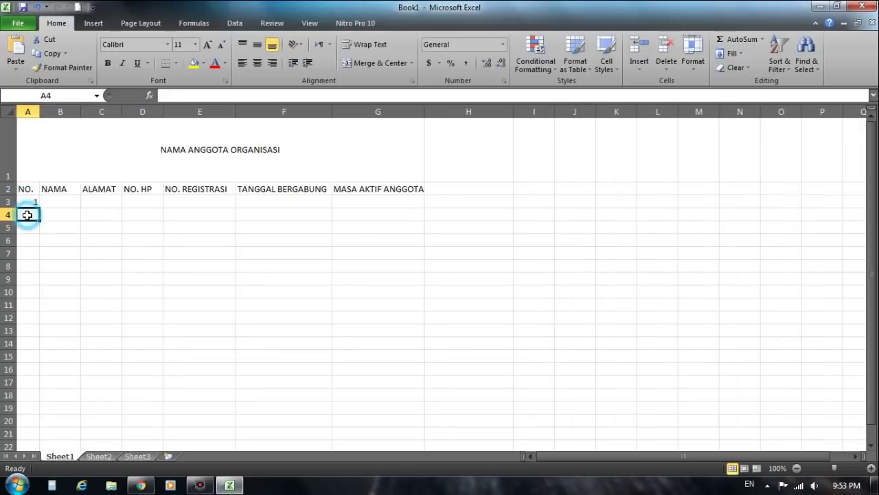
{"action": "left_click", "coordinate": [31, 201]}
{"action": "mouse_move", "coordinate": [39, 207]}
{"action": "left_mouse_down"}
{"action": "mouse_move", "coordinate": [34, 256]}
{"action": "mouse_move", "coordinate": [34, 219]}
{"action": "left_mouse_up"}
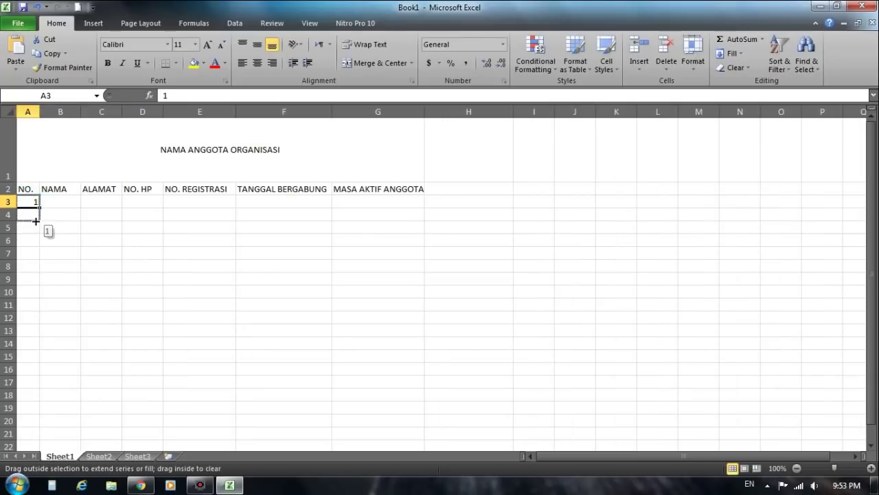
{"action": "left_click", "coordinate": [34, 215]}
{"action": "type", "text": "2"}
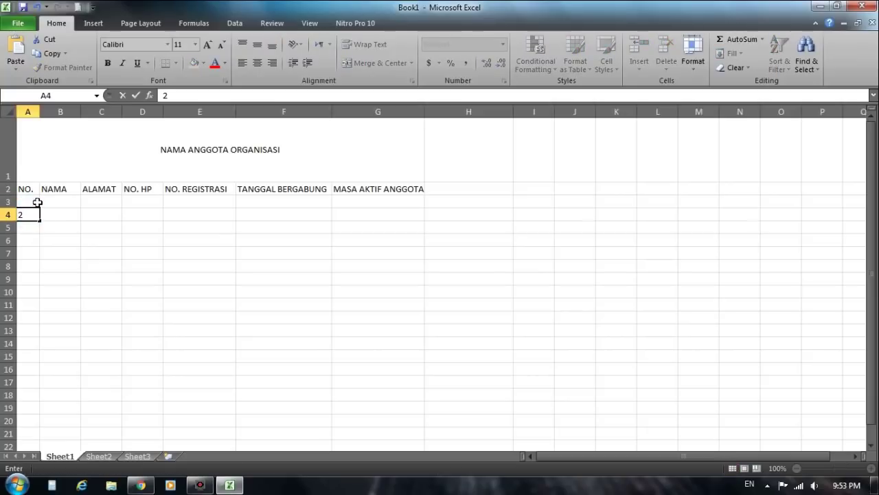
{"action": "left_click", "coordinate": [37, 204]}
{"action": "left_click_drag", "start_coordinate": [30, 200], "coordinate": [27, 424]}
{"action": "left_click", "coordinate": [77, 237]}
{"action": "left_click", "coordinate": [67, 201]}
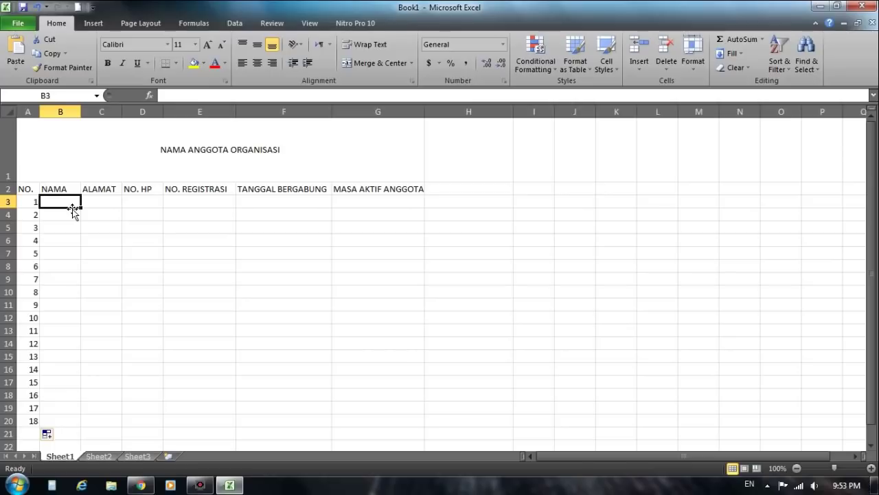
Step: Enter the first member's name in B3 and widen column B for names
{"action": "type", "text": "ARIE"}
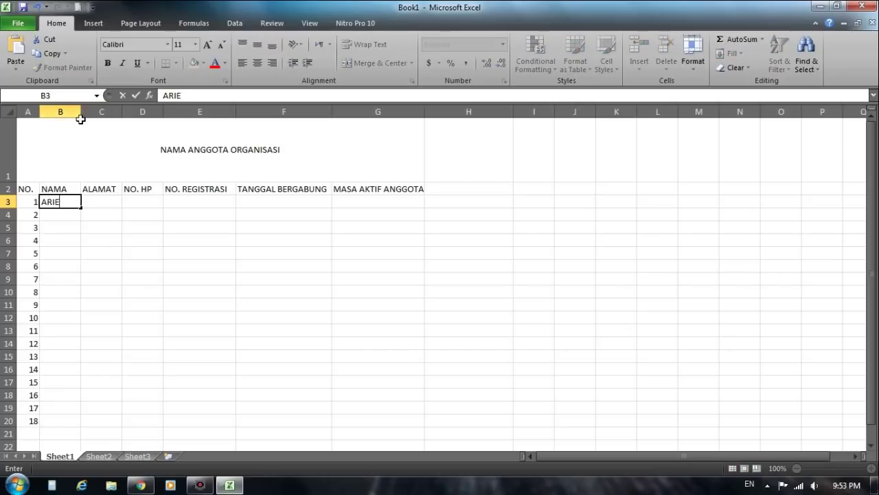
{"action": "left_click", "coordinate": [78, 112]}
{"action": "left_click_drag", "start_coordinate": [82, 111], "coordinate": [272, 109]}
{"action": "left_click", "coordinate": [69, 227]}
{"action": "left_click", "coordinate": [69, 212]}
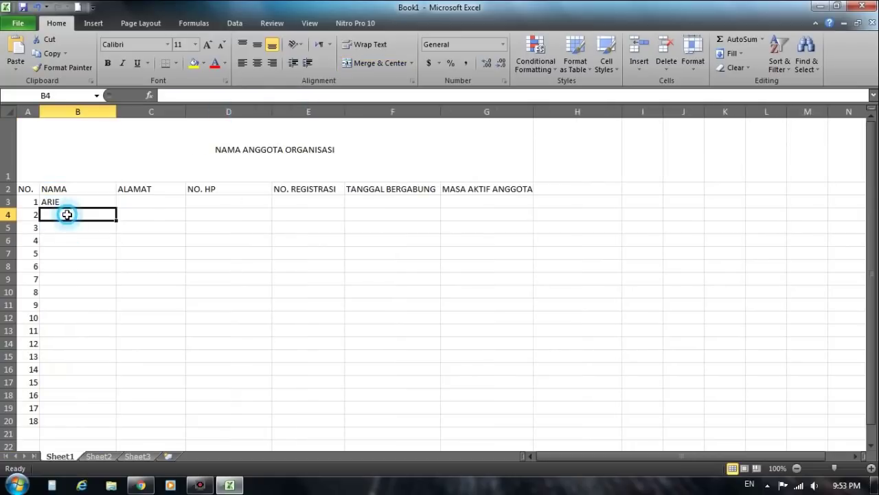
Step: Enter the other four member names in B4:B7 and begin typing TEGAL in C3
{"action": "type", "text": "RAHMA"}
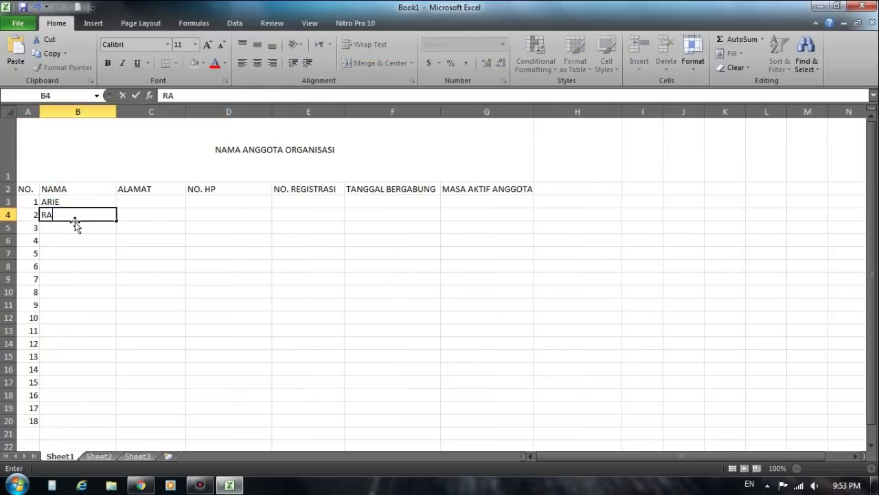
{"action": "left_click", "coordinate": [74, 227]}
{"action": "type", "text": "S"}
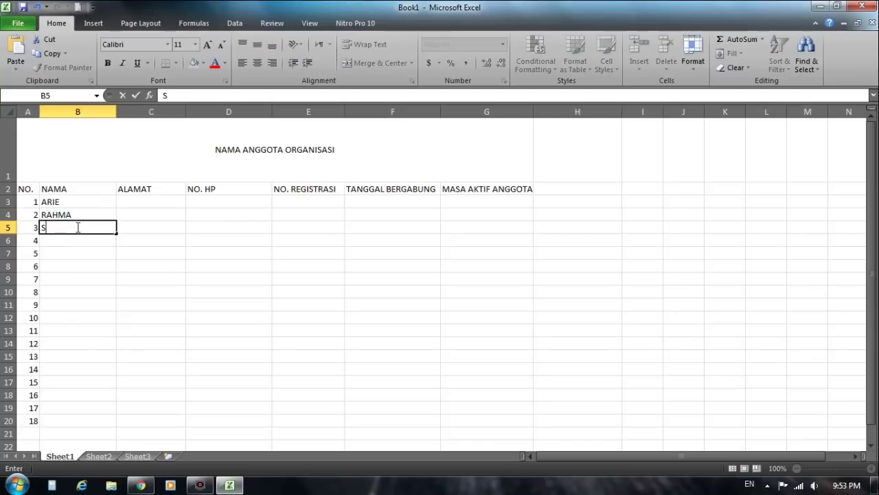
{"action": "type", "text": "IS"}
{"action": "left_click", "coordinate": [77, 239]}
{"action": "type", "text": "D"}
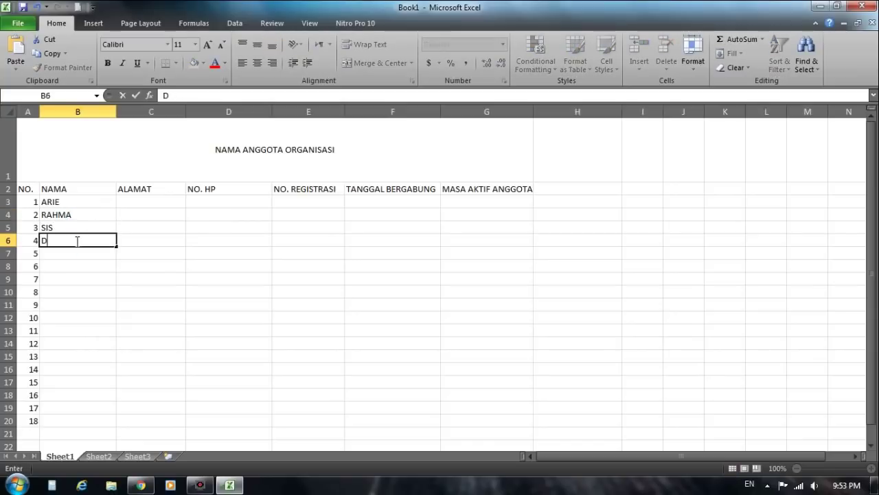
{"action": "type", "text": "EDI"}
{"action": "left_click", "coordinate": [80, 255]}
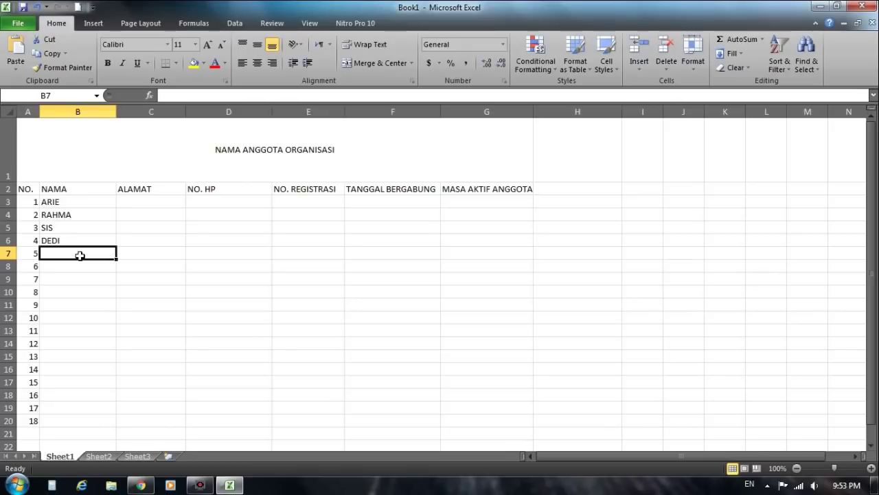
{"action": "type", "text": "MU"}
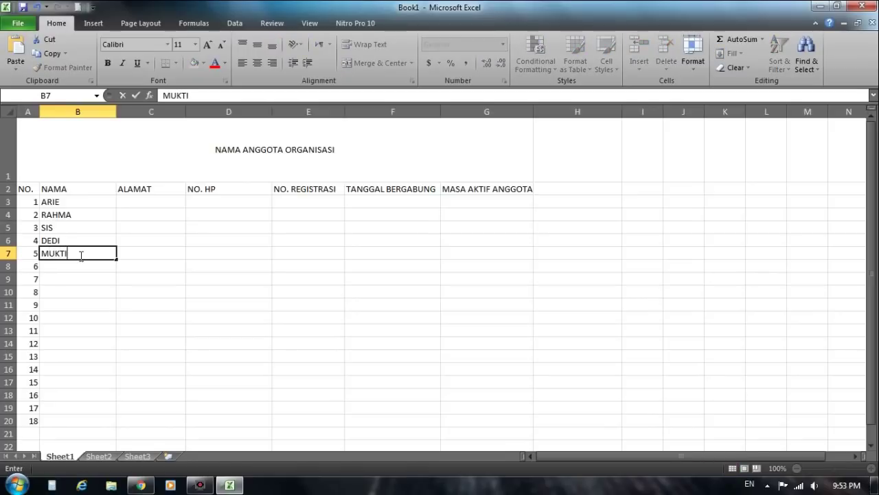
{"action": "type", "text": "KTI"}
{"action": "left_click", "coordinate": [15, 254]}
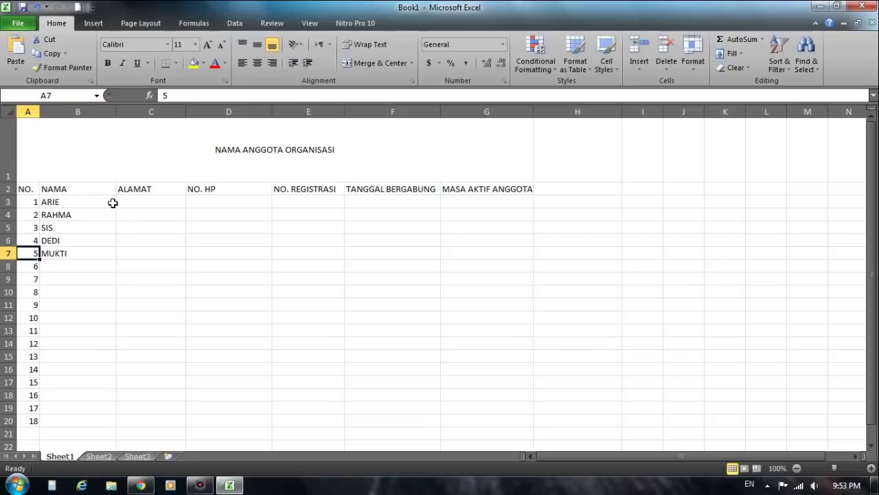
{"action": "left_click", "coordinate": [135, 204]}
{"action": "type", "text": "TEGAL"}
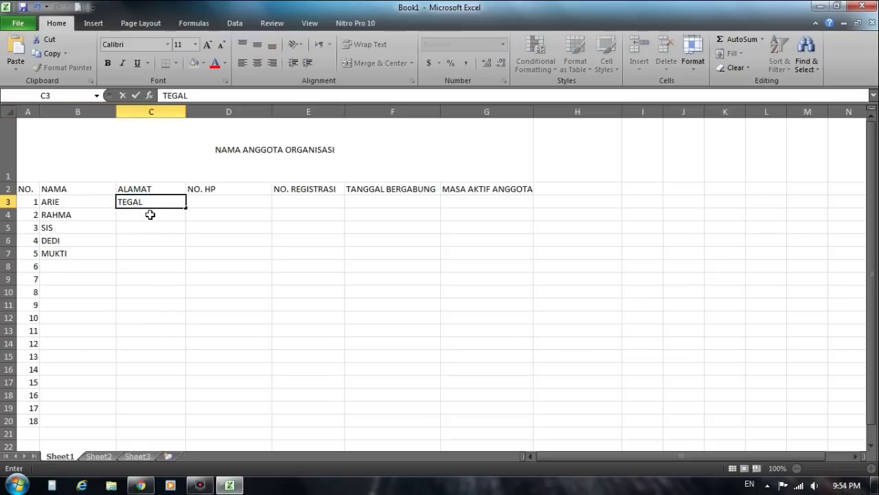
Step: Fill TEGAL down the ALAMAT column to C7
{"action": "left_click", "coordinate": [169, 199]}
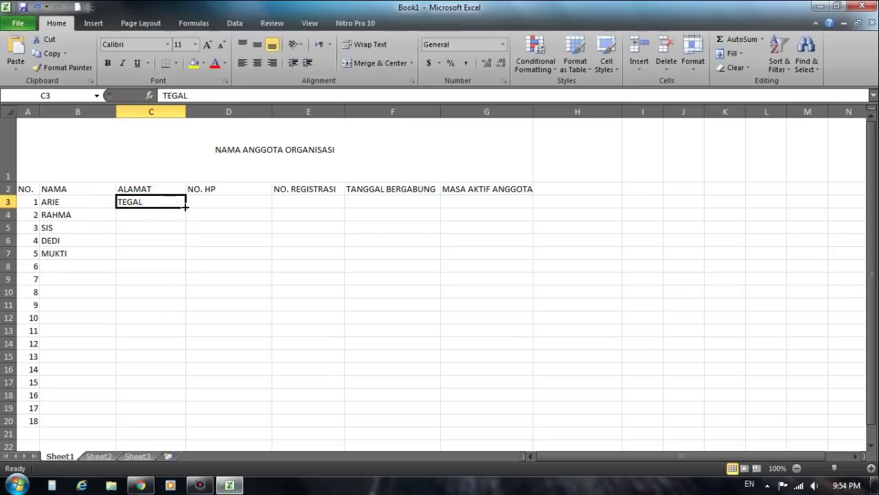
{"action": "left_click_drag", "start_coordinate": [185, 208], "coordinate": [181, 257]}
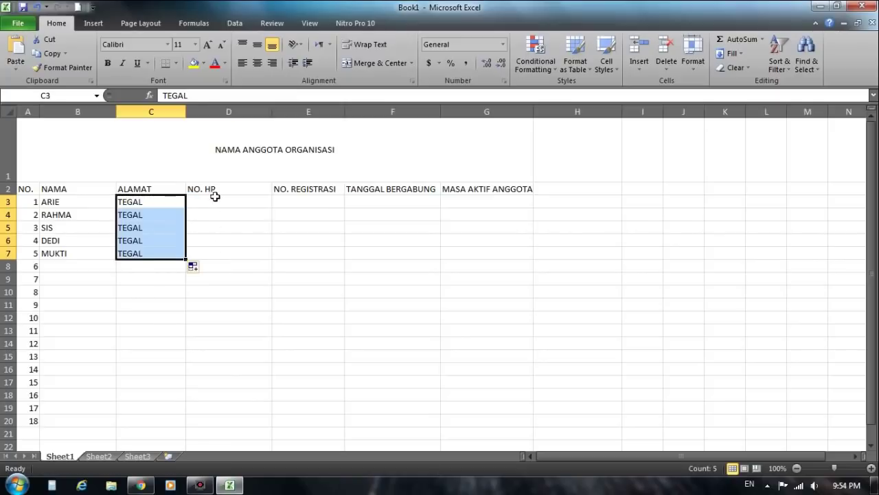
{"action": "left_click", "coordinate": [217, 201]}
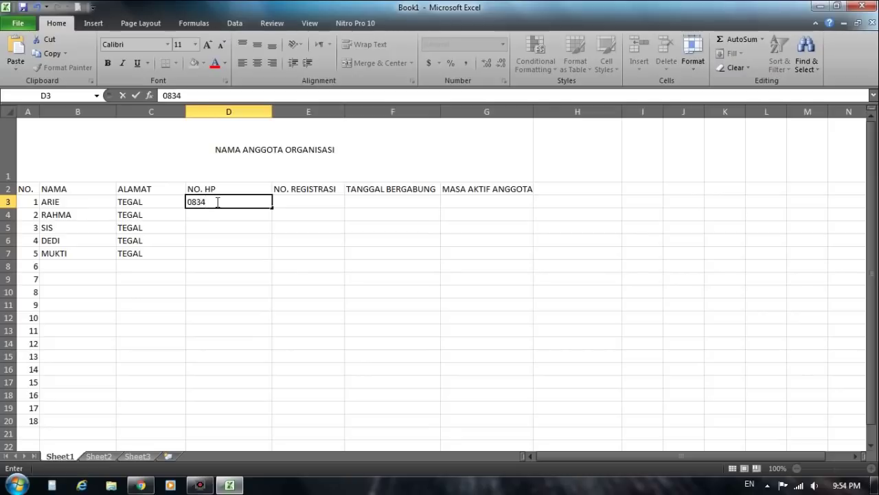
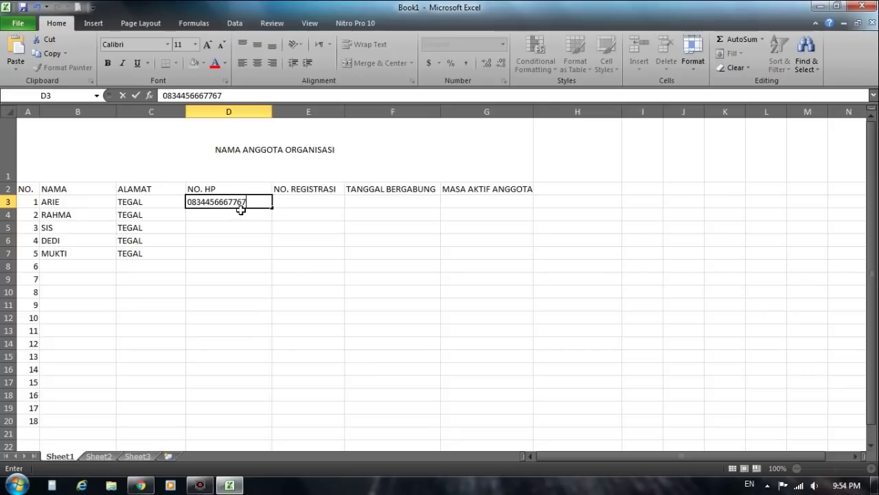
Step: Enter the phone number in D3 and copy it down to D7
{"action": "left_click", "coordinate": [268, 213]}
{"action": "left_click", "coordinate": [261, 202]}
{"action": "left_click_drag", "start_coordinate": [271, 207], "coordinate": [265, 254]}
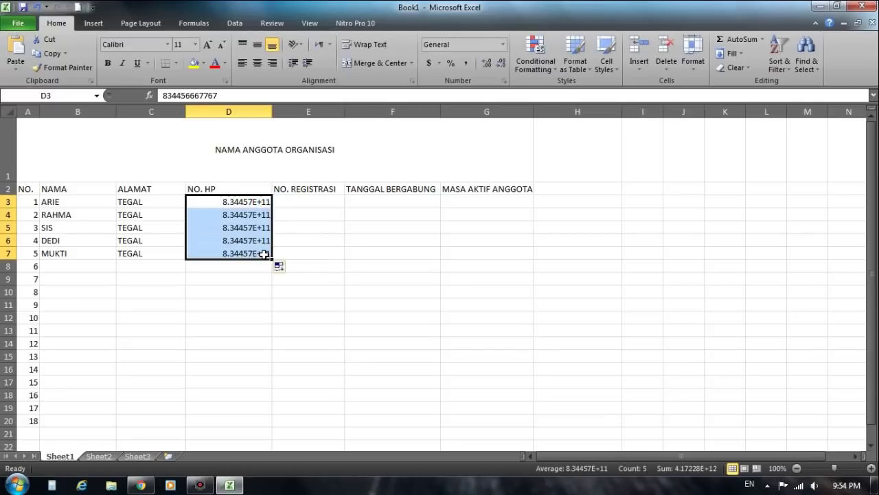
Step: Format the phone numbers as Number with zero decimal places
{"action": "key", "text": "alt+h"}
{"action": "key", "text": "n"}
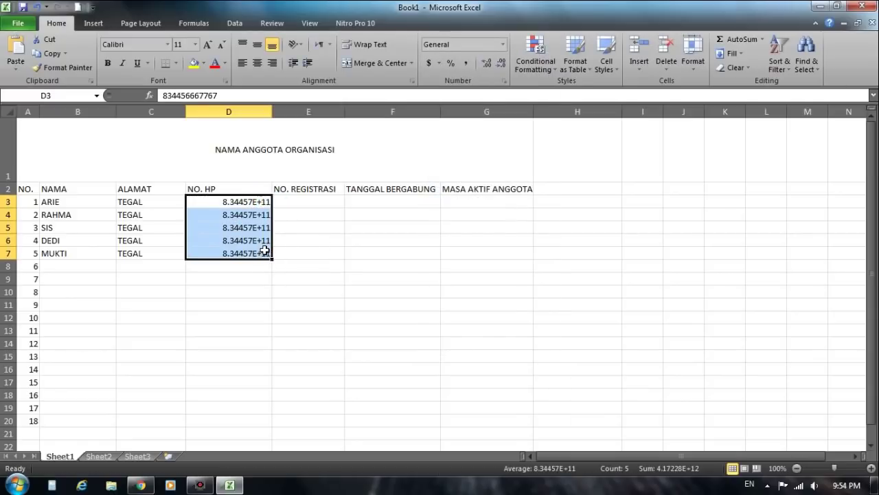
{"action": "left_click", "coordinate": [502, 43]}
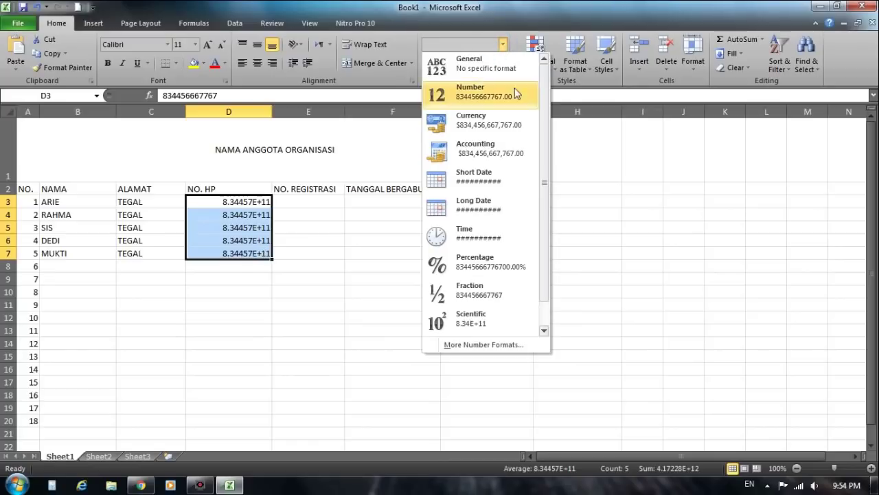
{"action": "left_click", "coordinate": [485, 116]}
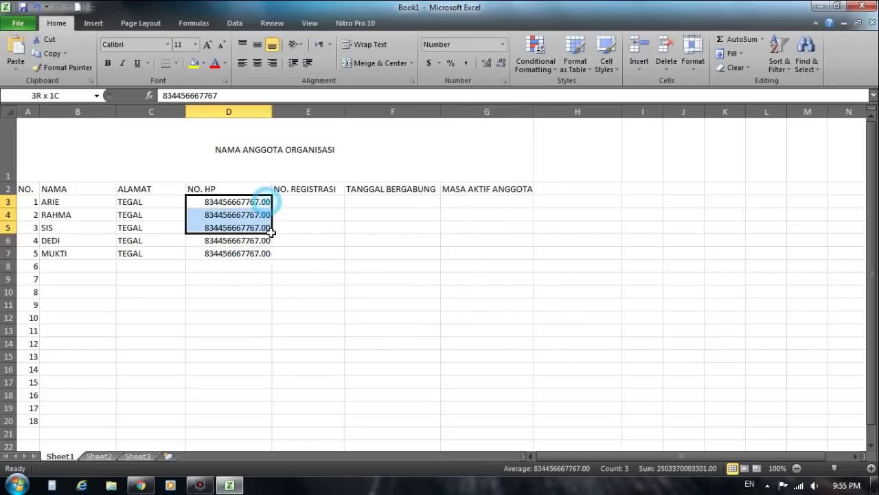
{"action": "left_click_drag", "start_coordinate": [271, 229], "coordinate": [264, 253]}
{"action": "left_click", "coordinate": [486, 63]}
{"action": "left_click", "coordinate": [486, 63]}
{"action": "left_click", "coordinate": [501, 62]}
{"action": "left_click", "coordinate": [501, 63]}
{"action": "left_click", "coordinate": [501, 62]}
{"action": "left_click", "coordinate": [501, 63]}
{"action": "left_click", "coordinate": [307, 258]}
{"action": "left_click", "coordinate": [314, 201]}
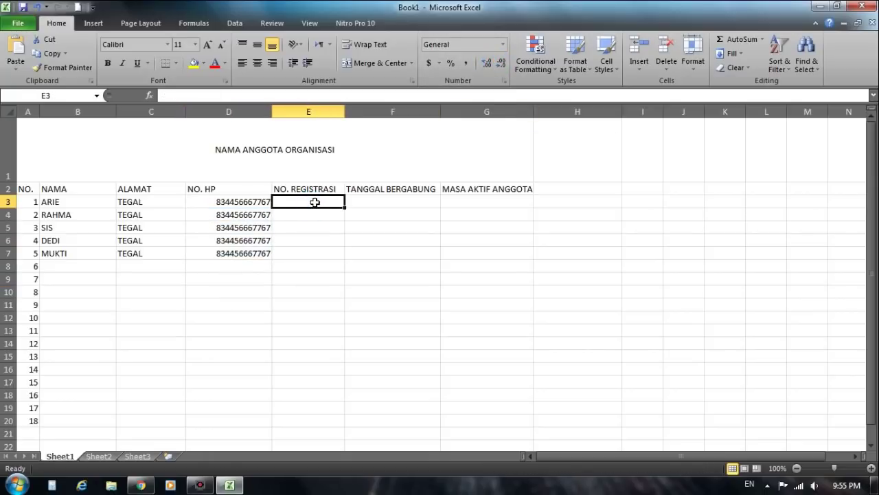
Step: Fill E3:E7 with consecutive registration numbers, incrementing by one per member
{"action": "type", "text": "078776677"}
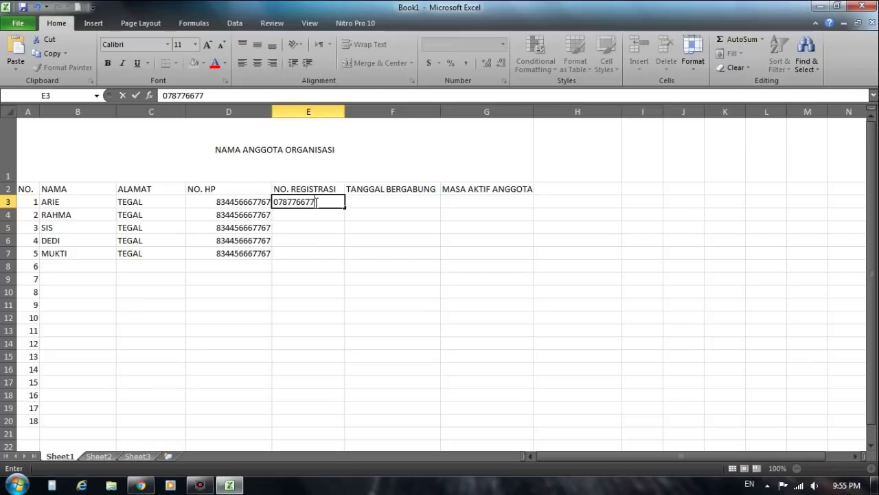
{"action": "left_click", "coordinate": [337, 210]}
{"action": "left_click", "coordinate": [327, 201]}
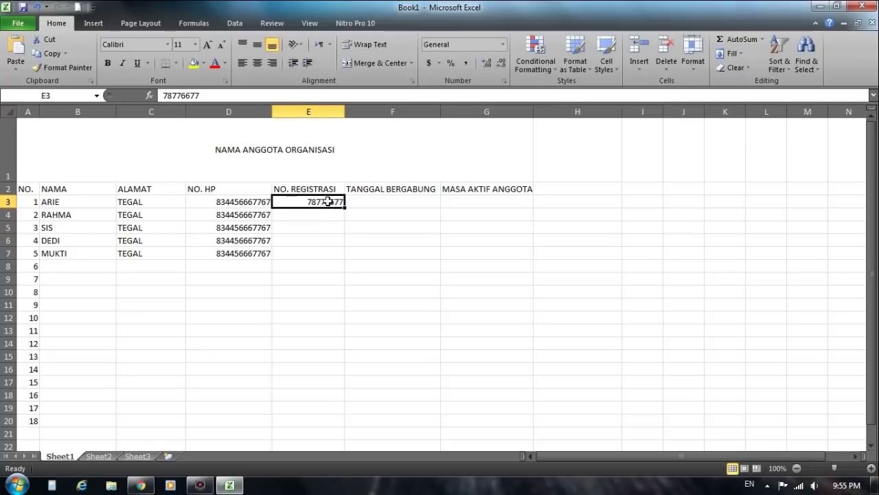
{"action": "key", "text": "ctrl+c"}
{"action": "left_click", "coordinate": [326, 213]}
{"action": "key", "text": "ctrl+v"}
{"action": "double_click", "coordinate": [337, 215]}
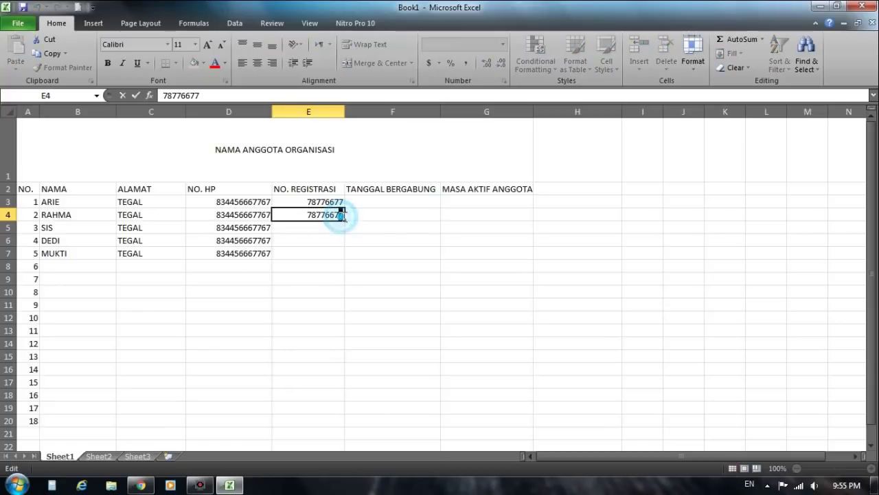
{"action": "key", "text": "BackSpace"}
{"action": "type", "text": "8"}
{"action": "left_click", "coordinate": [324, 228]}
{"action": "left_click_drag", "start_coordinate": [323, 201], "coordinate": [344, 259]}
{"action": "left_click", "coordinate": [340, 228]}
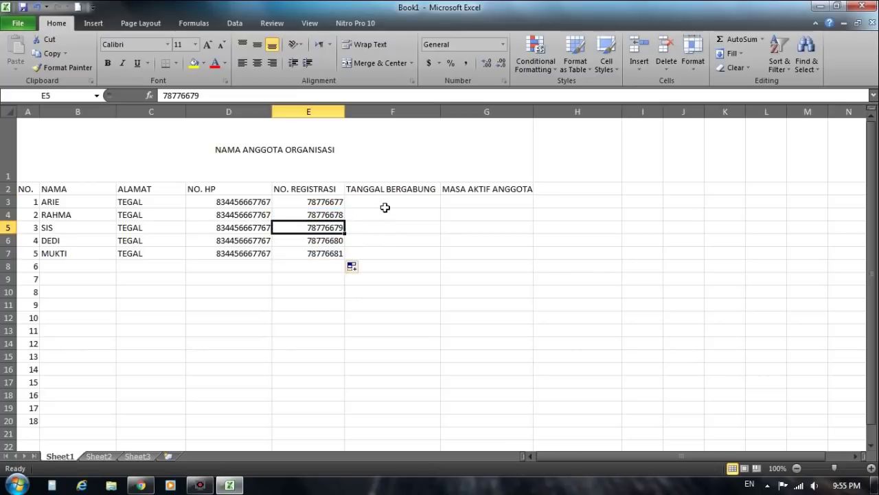
Step: Enter 120999 as TANGGAL BERGABUNG and fill it down to F7
{"action": "left_click", "coordinate": [404, 202]}
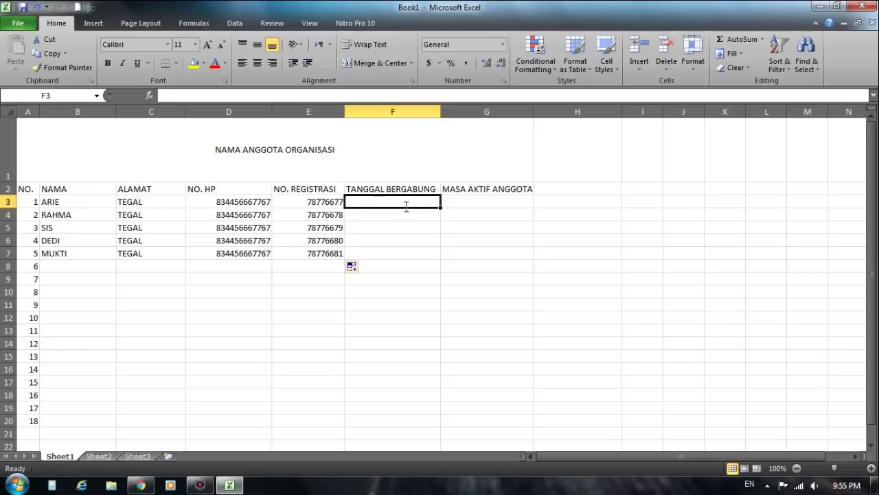
{"action": "type", "text": "120999"}
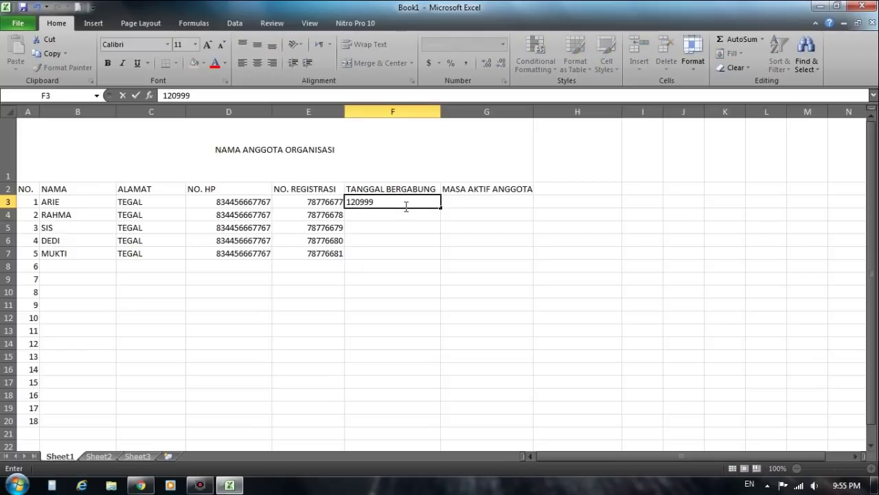
{"action": "key", "text": "Return"}
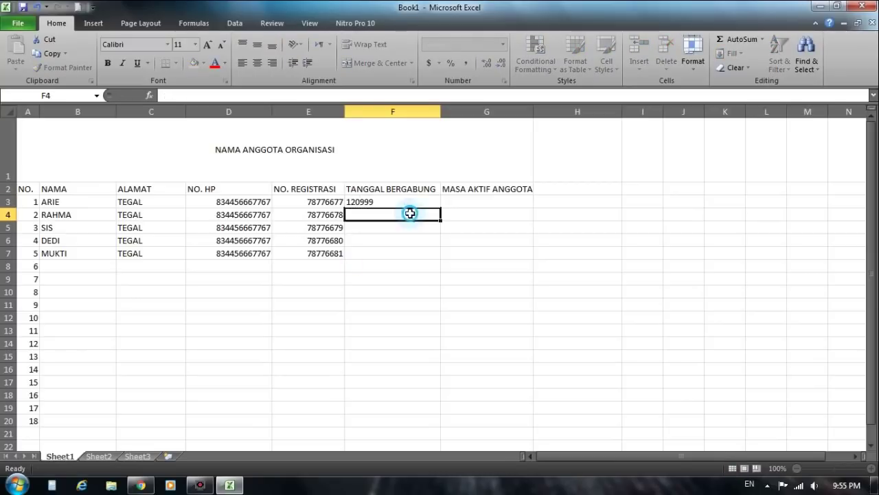
{"action": "left_click_drag", "start_coordinate": [412, 198], "coordinate": [437, 255]}
{"action": "left_click", "coordinate": [433, 204]}
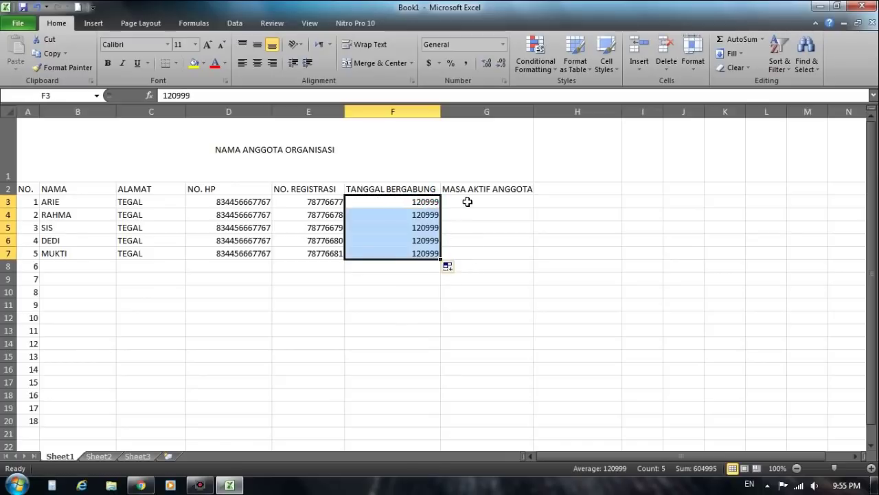
{"action": "left_click", "coordinate": [476, 193]}
Step: Enter 111121 as MASA AKTIF ANGGOTA and fill it down to G7
{"action": "left_click", "coordinate": [486, 199]}
{"action": "type", "text": "1111"}
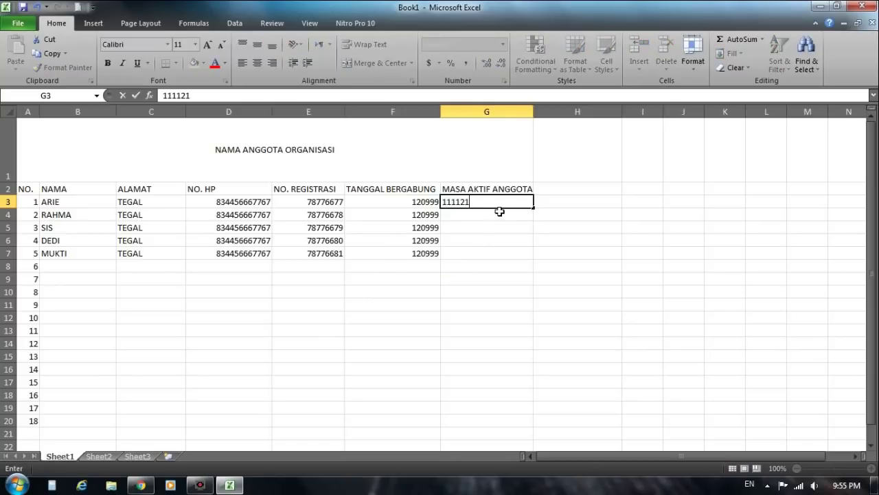
{"action": "type", "text": "21"}
{"action": "key", "text": "Return"}
{"action": "left_click", "coordinate": [515, 203]}
{"action": "left_click_drag", "start_coordinate": [532, 207], "coordinate": [530, 265]}
{"action": "left_click", "coordinate": [498, 281]}
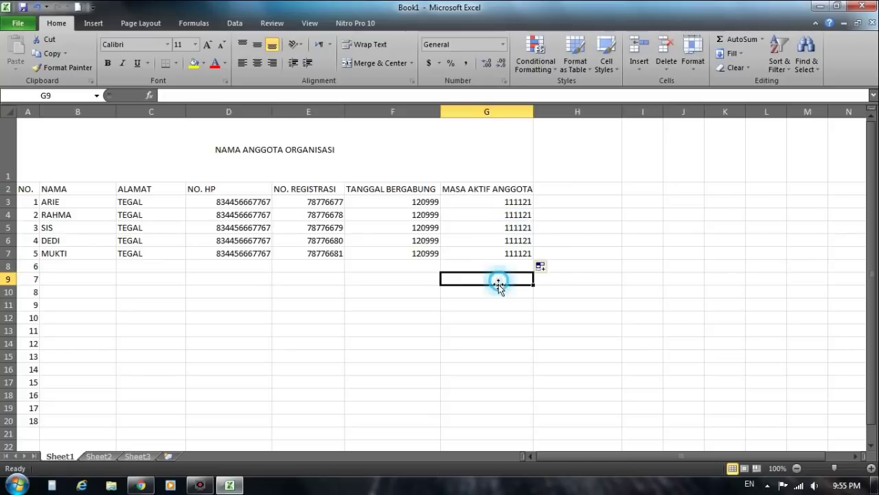
Step: Review the finished table, checking the registration numbers
{"action": "left_click", "coordinate": [265, 323]}
{"action": "left_click", "coordinate": [312, 253]}
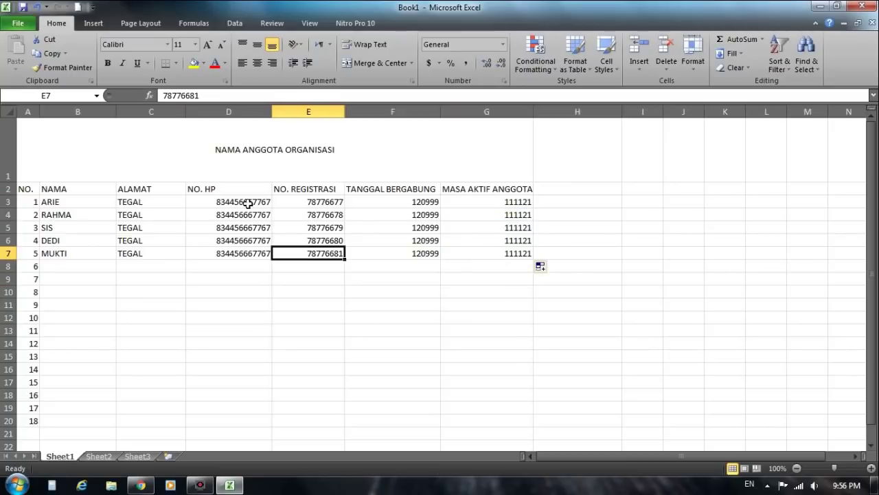
{"action": "left_click", "coordinate": [296, 213]}
{"action": "left_click", "coordinate": [330, 228]}
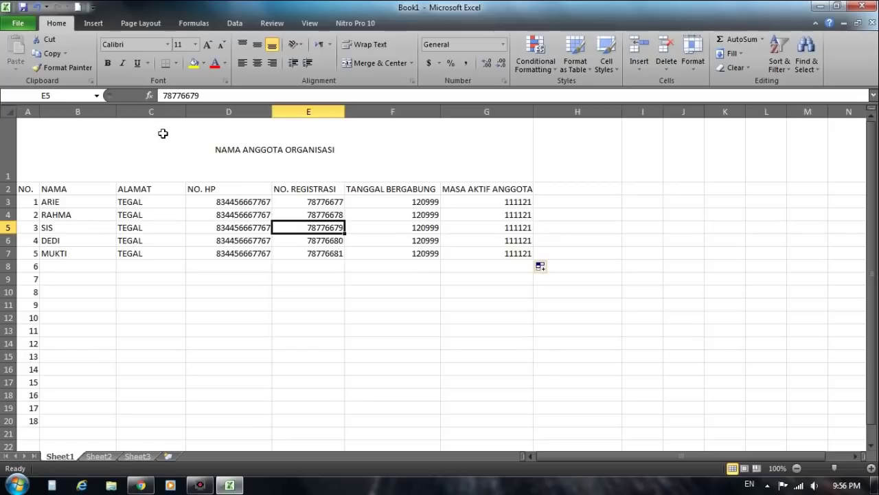
Step: Save the workbook as DATA ANGGOTA via Save As, then close Excel
{"action": "left_click", "coordinate": [33, 24]}
{"action": "left_click", "coordinate": [46, 60]}
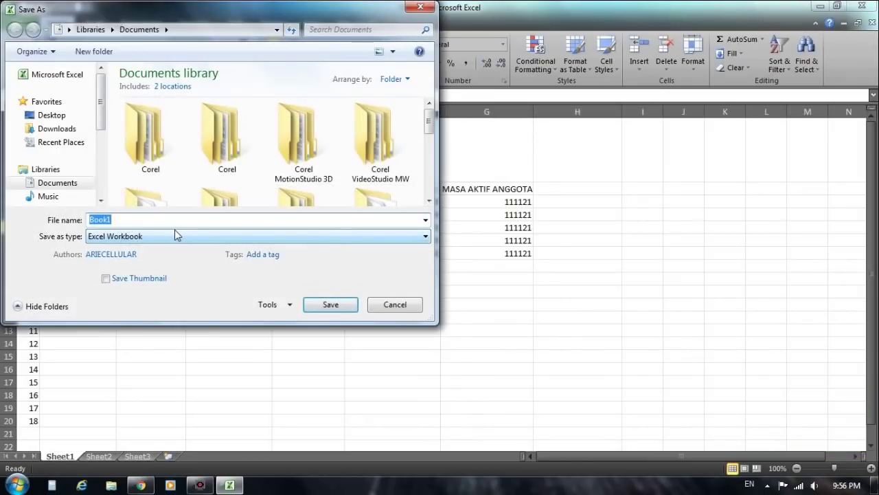
{"action": "type", "text": "D"}
{"action": "key", "text": "BackSpace"}
{"action": "type", "text": "DATA ANGGOT"}
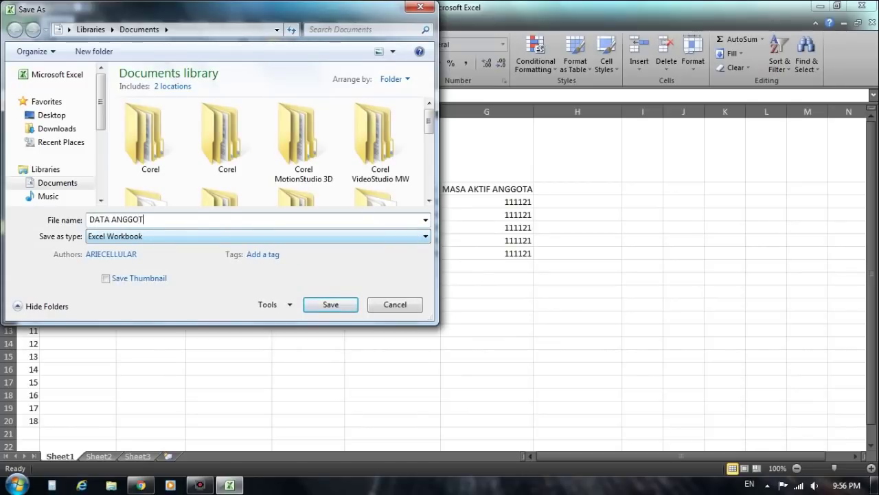
{"action": "type", "text": "A"}
{"action": "left_click", "coordinate": [329, 305]}
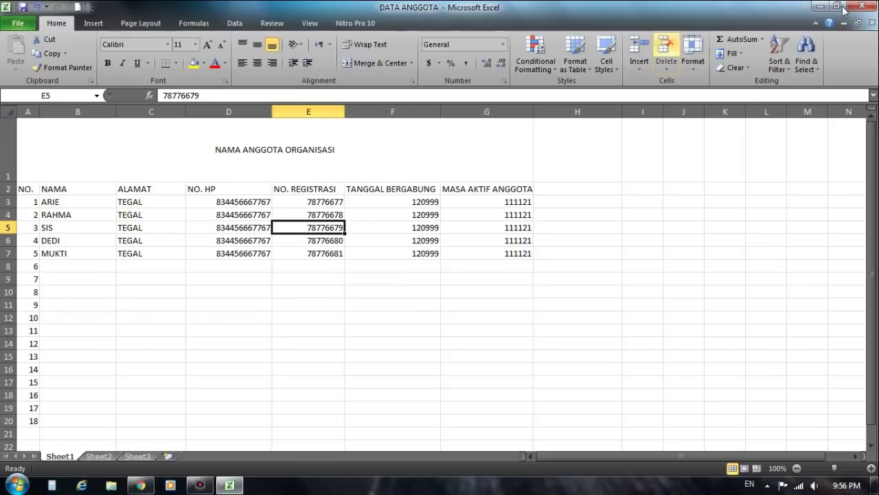
{"action": "left_click", "coordinate": [869, 7]}
Step: Refresh the Windows desktop twice from its context menu
{"action": "right_click", "coordinate": [546, 80]}
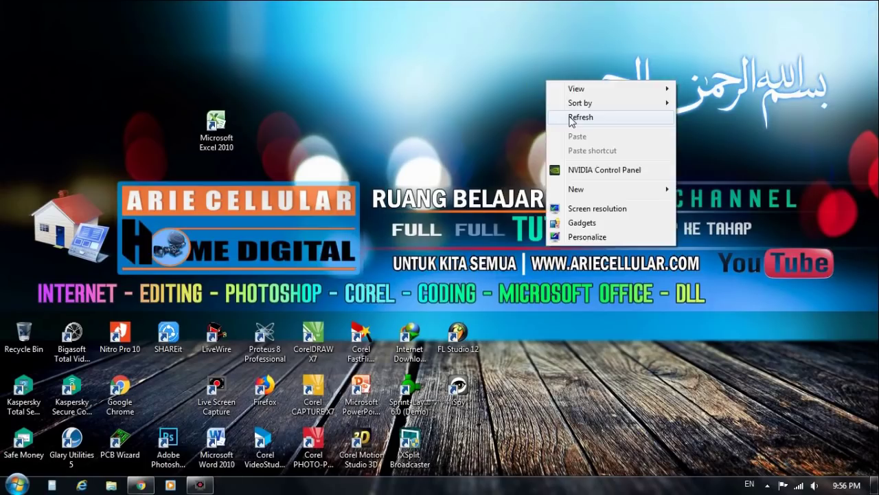
{"action": "left_click", "coordinate": [570, 117]}
{"action": "right_click", "coordinate": [540, 79]}
{"action": "left_click", "coordinate": [570, 117]}
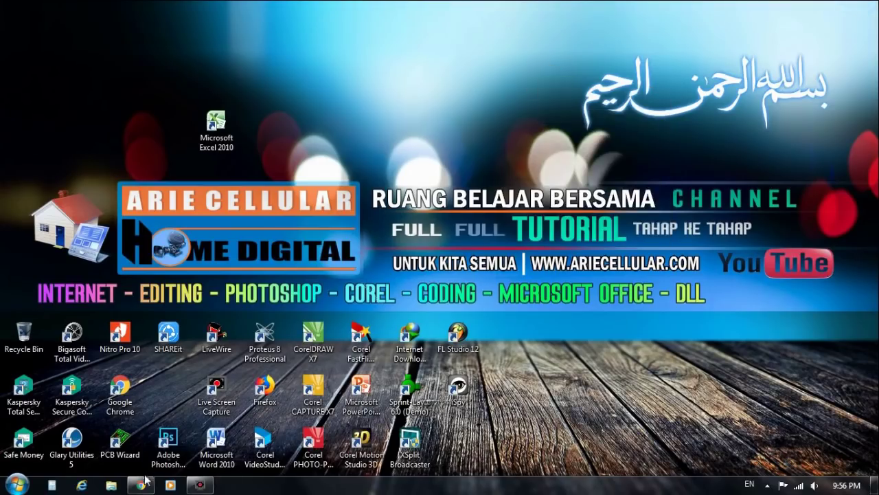
Step: Bring Chrome back and open Google Sheets from the Google apps grid
{"action": "left_click", "coordinate": [140, 485]}
{"action": "left_click", "coordinate": [790, 87]}
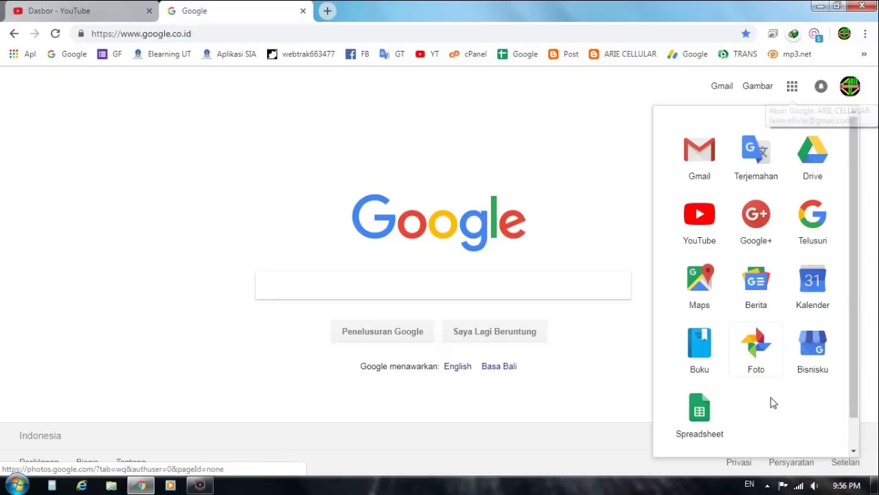
{"action": "left_click", "coordinate": [719, 437]}
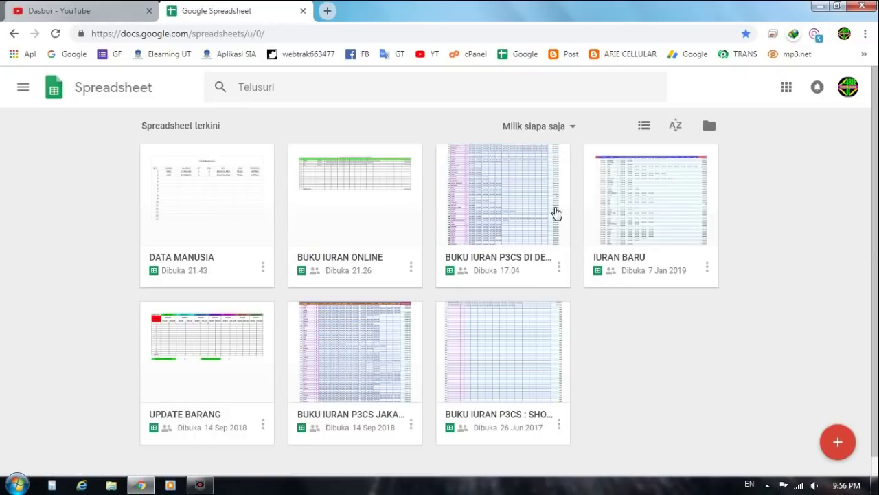
Step: Upload the DATA ANGGOTA workbook from the computer through the Sheets file picker
{"action": "left_click", "coordinate": [708, 126]}
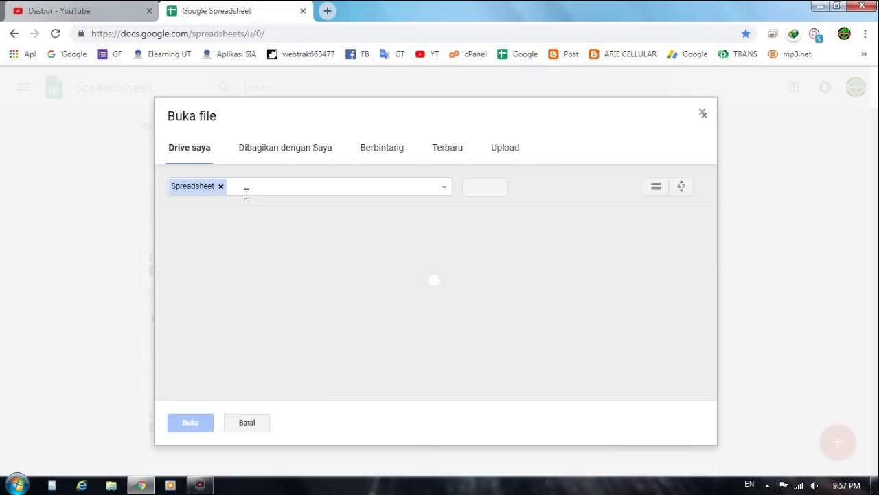
{"action": "left_click", "coordinate": [493, 146]}
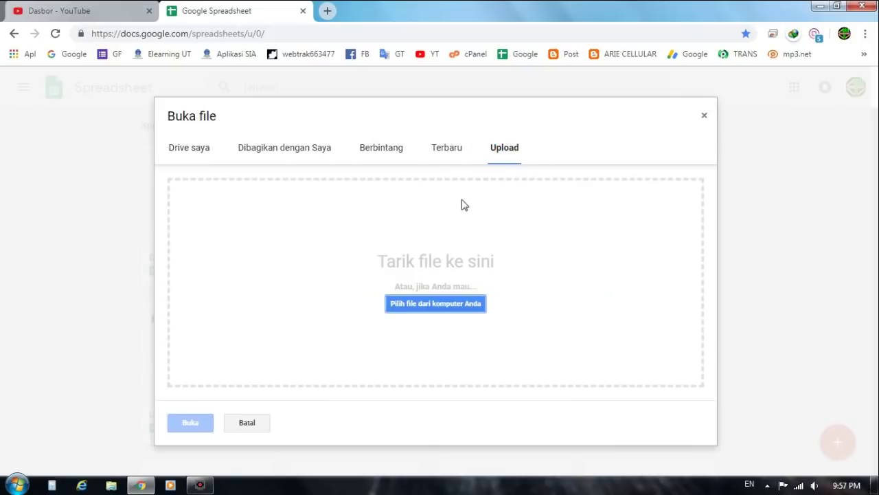
{"action": "left_click", "coordinate": [443, 294]}
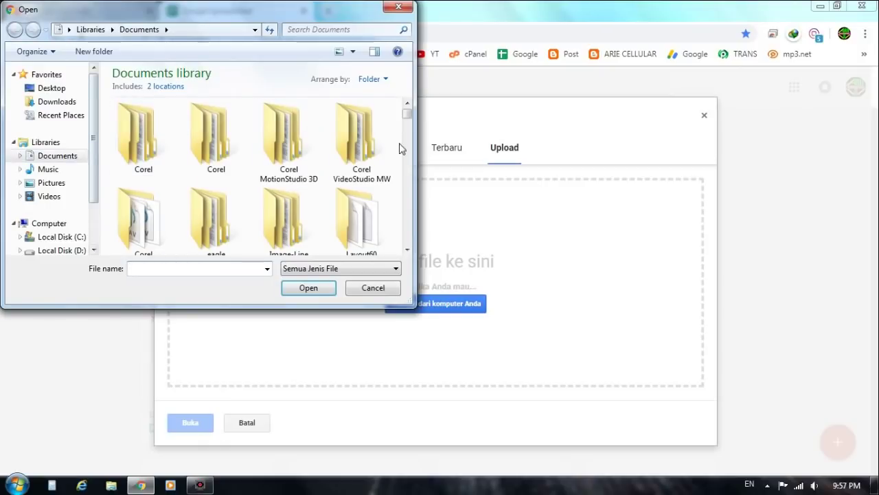
{"action": "left_click_drag", "start_coordinate": [407, 114], "coordinate": [407, 166]}
{"action": "left_click", "coordinate": [242, 169]}
{"action": "left_click", "coordinate": [312, 292]}
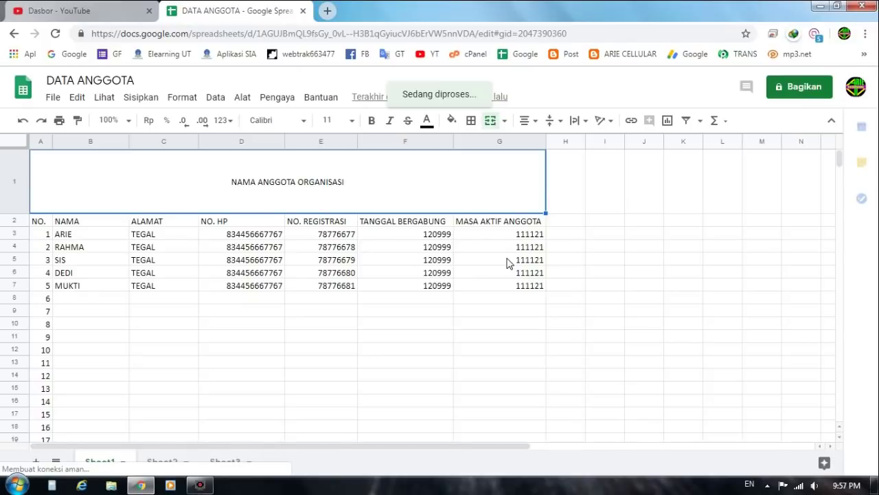
Step: Search for 'Appsheet' in the store under Pengaya > Dapatkan pengaya
{"action": "left_click", "coordinate": [281, 101]}
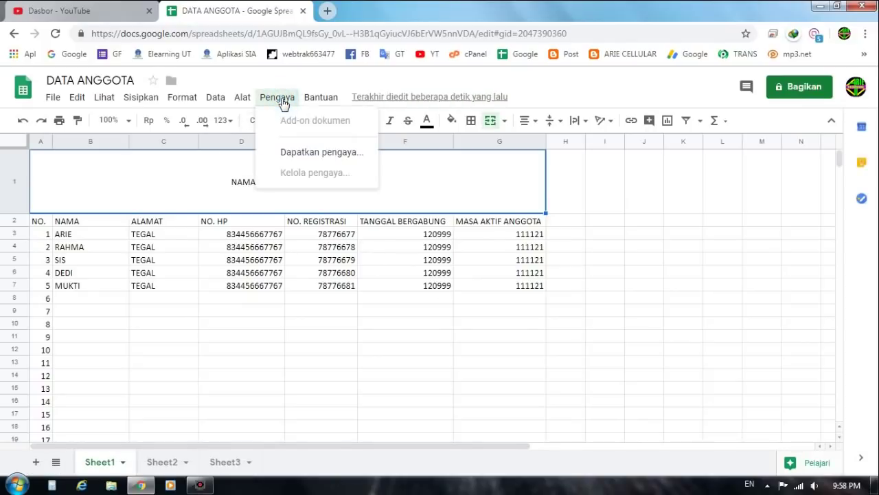
{"action": "left_click", "coordinate": [334, 158]}
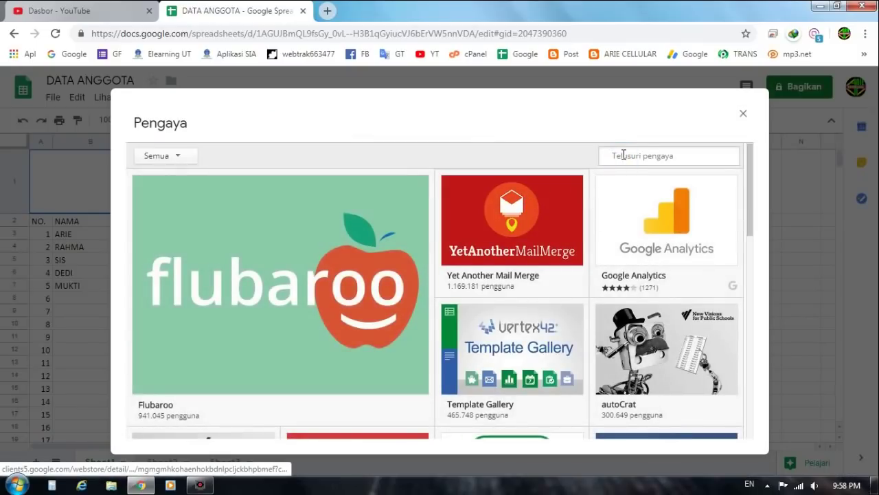
{"action": "left_click", "coordinate": [623, 154]}
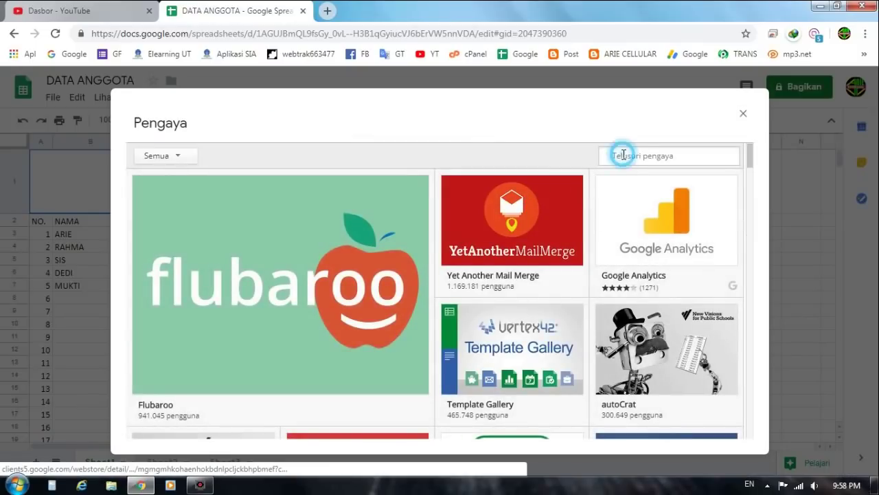
{"action": "type", "text": "Appsheet"}
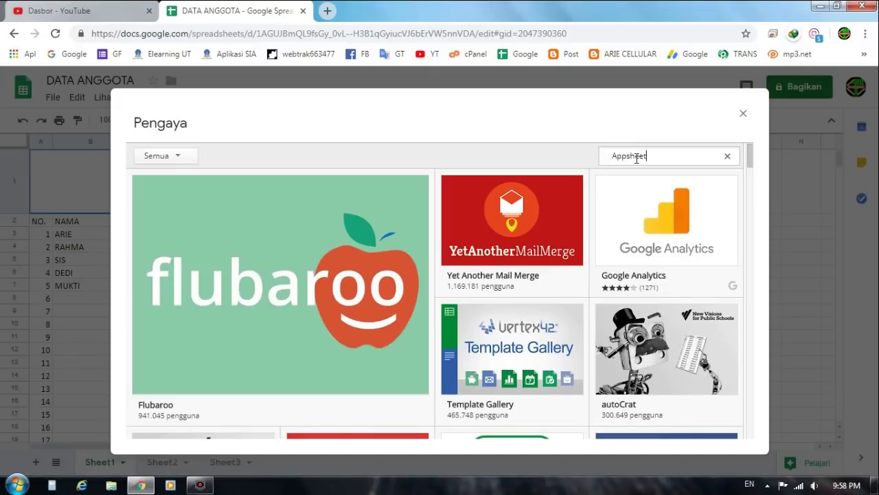
{"action": "key", "text": "Return"}
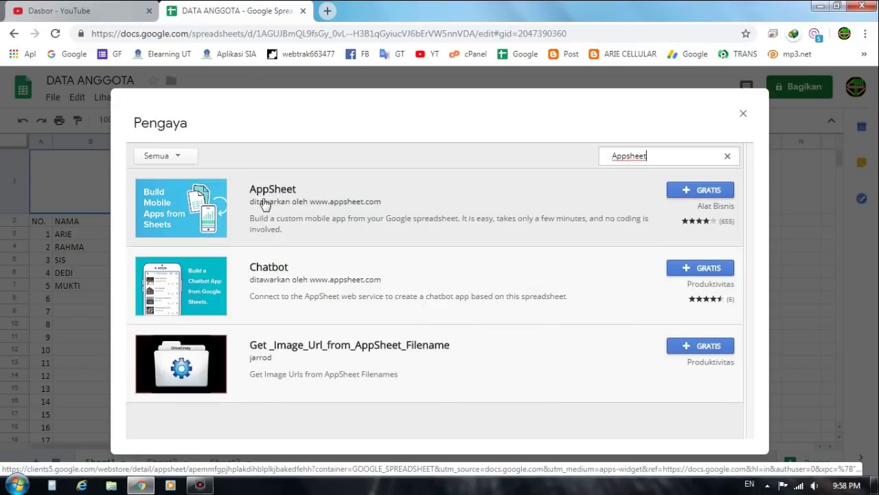
Step: Install the free AppSheet add-on and authorize it for the Google account
{"action": "left_click", "coordinate": [695, 190]}
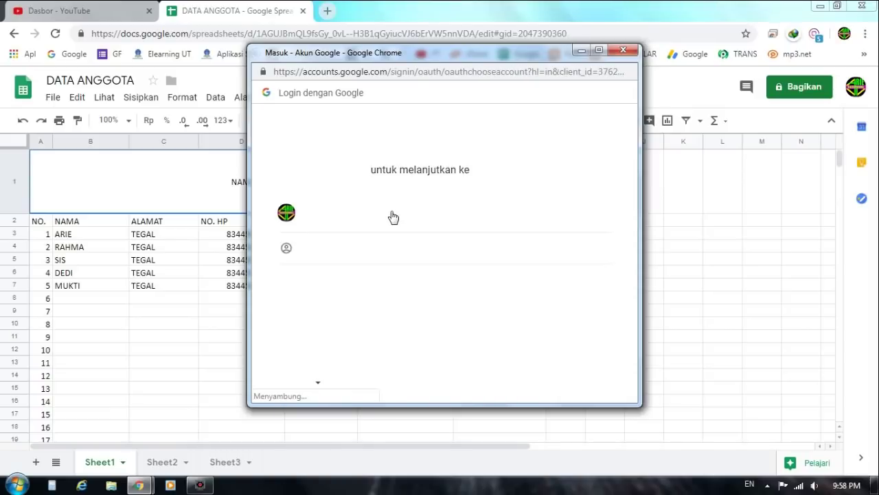
{"action": "left_click", "coordinate": [373, 221]}
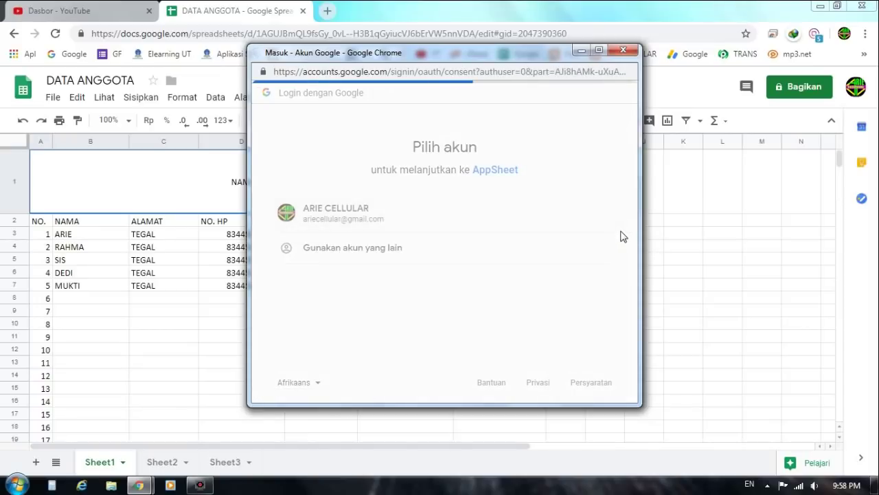
{"action": "scroll", "coordinate": [595, 293], "scroll_direction": "down", "scroll_amount": 3}
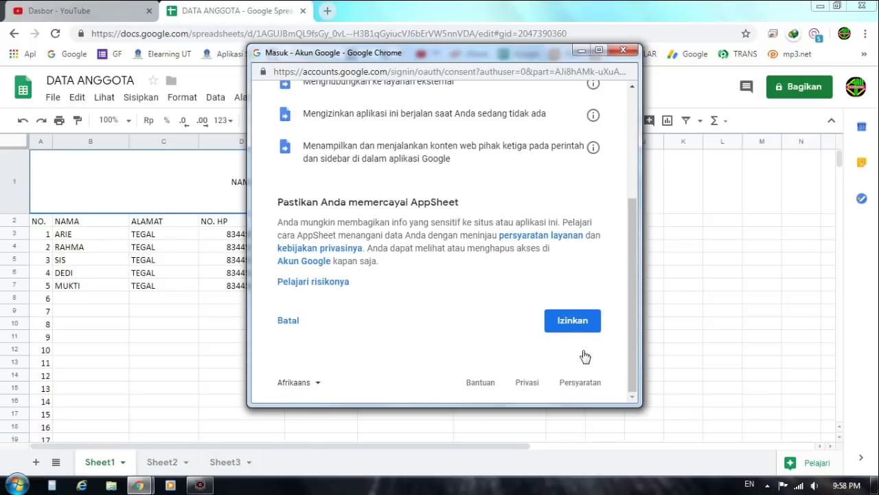
{"action": "left_click", "coordinate": [570, 326]}
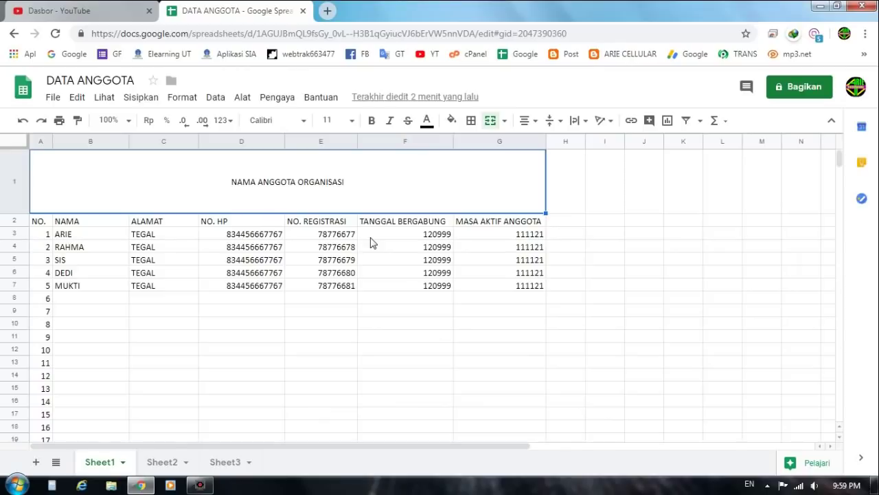
Step: Reopen the Pengaya menu, which now includes AppSheet
{"action": "left_click", "coordinate": [284, 103]}
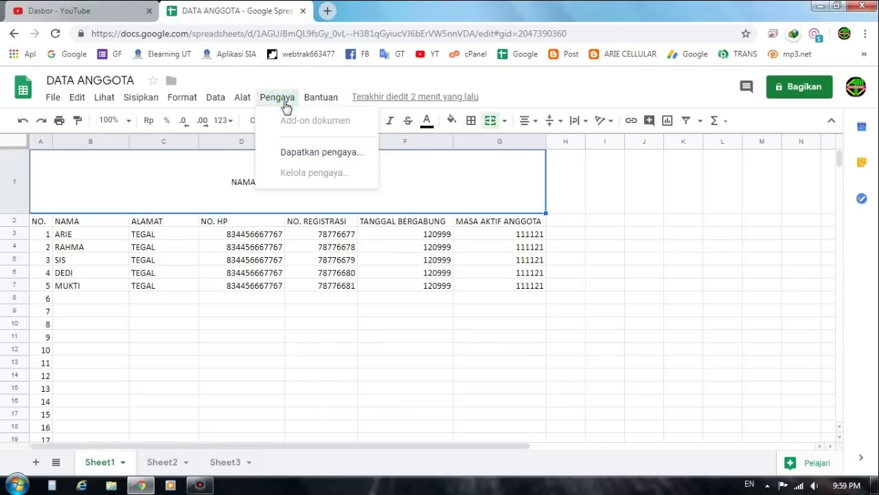
{"action": "left_click", "coordinate": [285, 99]}
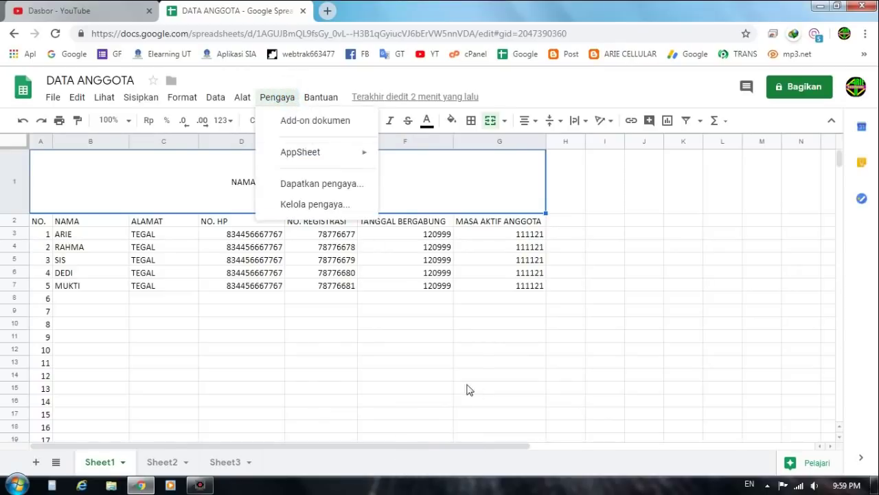
{"action": "left_click", "coordinate": [289, 102]}
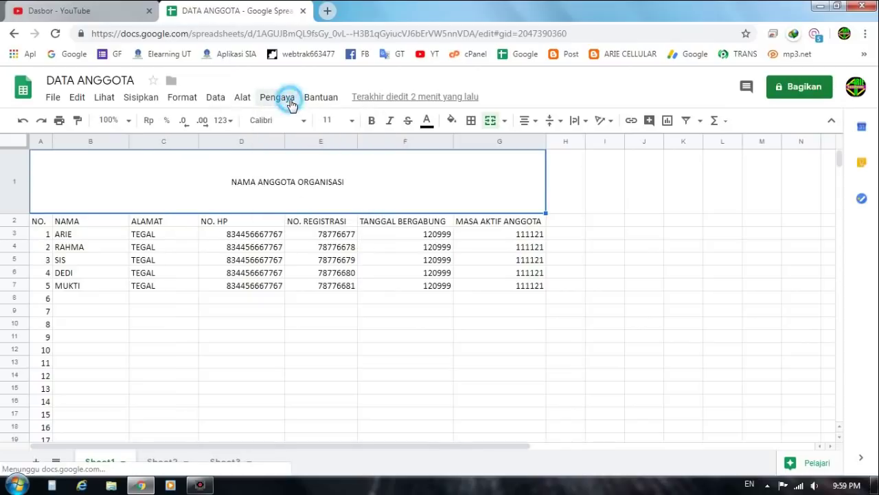
Step: Launch AppSheet from Pengaya and start creating a mobile app from the DATA ANGGOTA sheet
{"action": "left_click", "coordinate": [291, 103]}
{"action": "left_click", "coordinate": [290, 104]}
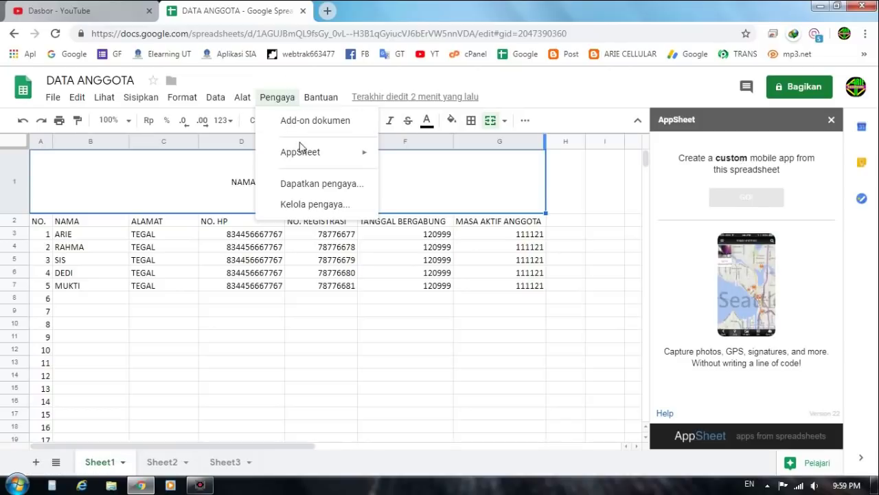
{"action": "left_click", "coordinate": [280, 98]}
{"action": "left_click", "coordinate": [283, 100]}
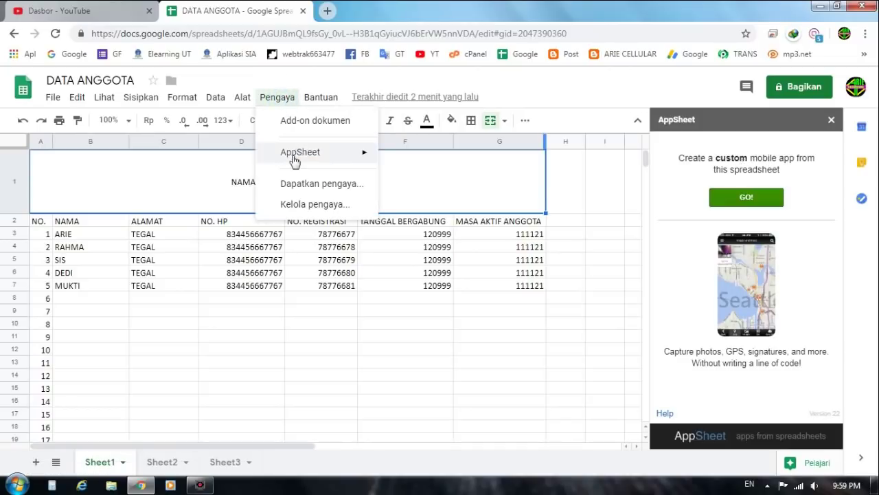
{"action": "mouse_move", "coordinate": [319, 160]}
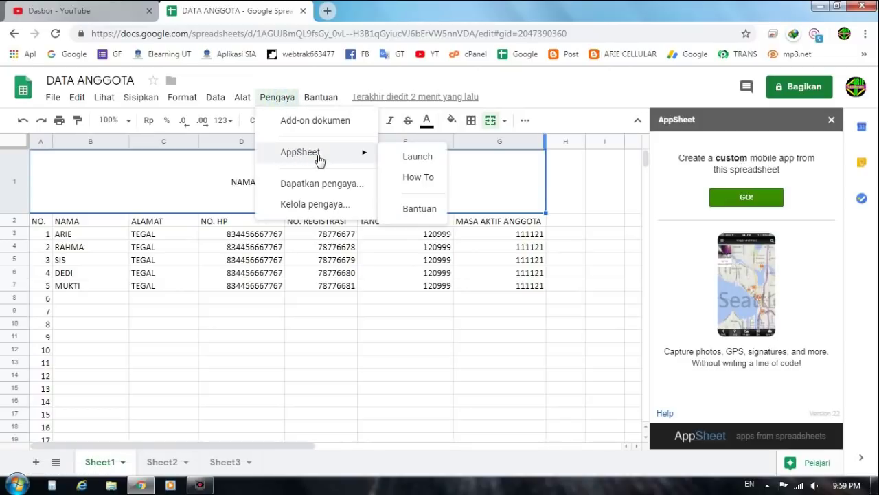
{"action": "left_click", "coordinate": [417, 157]}
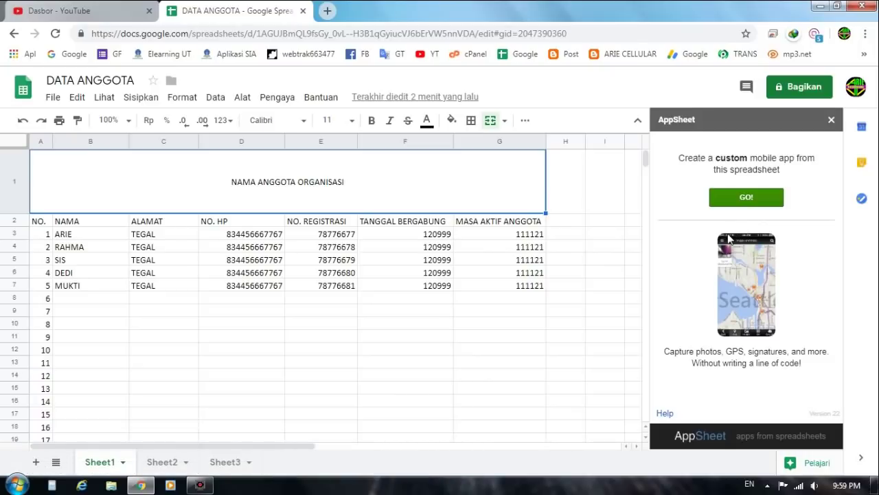
{"action": "left_click", "coordinate": [753, 206]}
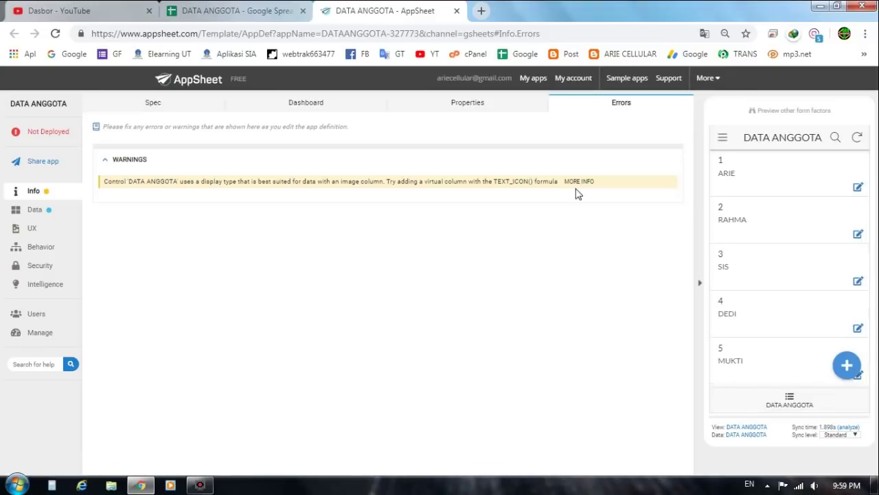
Step: Open the second and first member records in the preview, returning to the list each time
{"action": "left_click", "coordinate": [785, 221]}
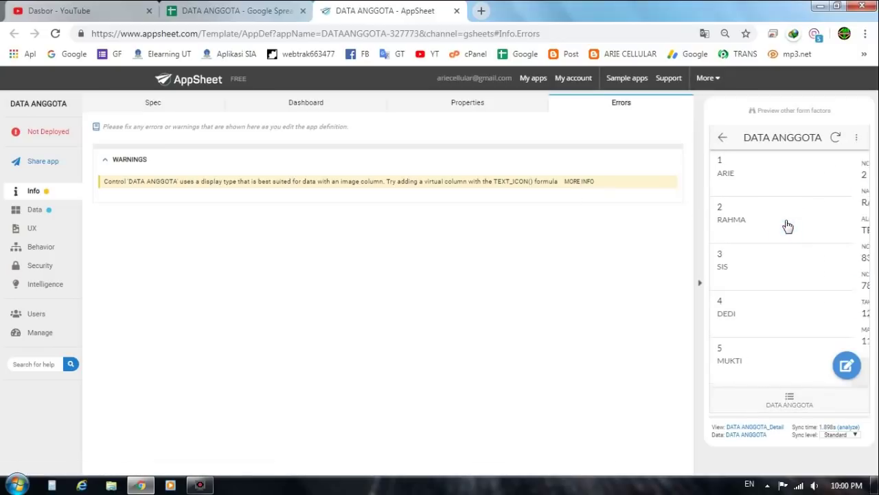
{"action": "scroll", "coordinate": [786, 237], "scroll_direction": "down", "scroll_amount": 1}
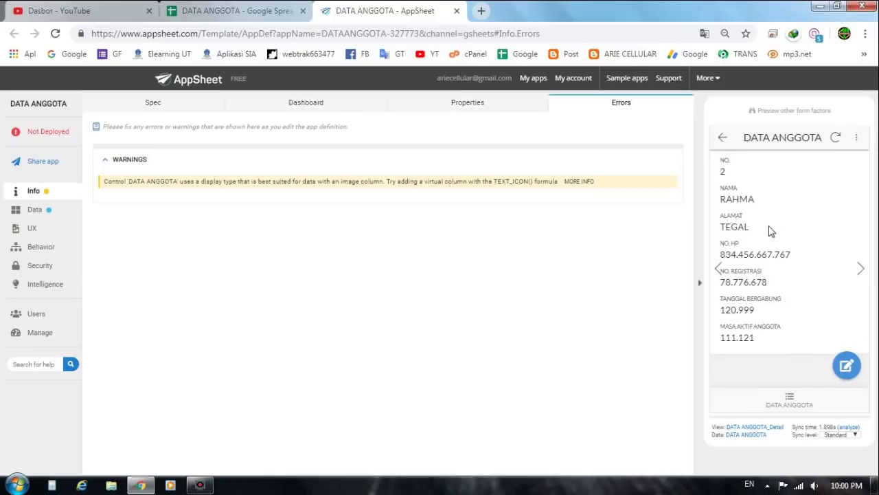
{"action": "left_click", "coordinate": [723, 139]}
{"action": "left_click", "coordinate": [776, 190]}
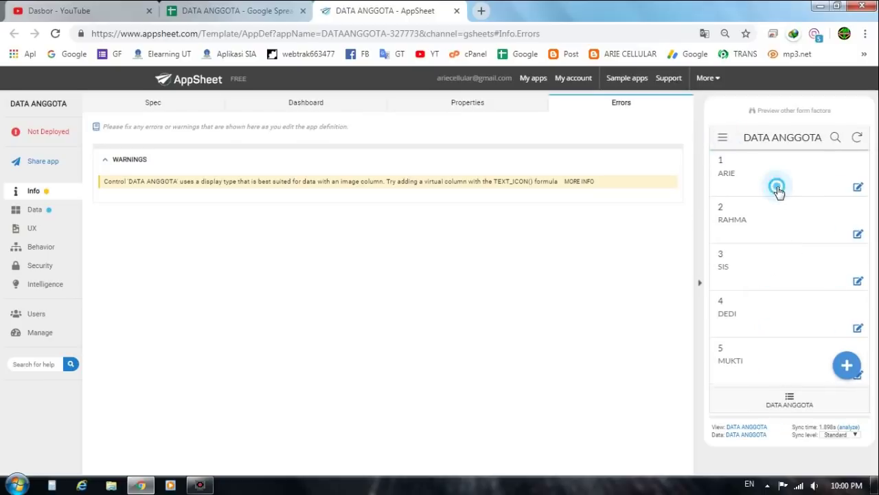
{"action": "left_click", "coordinate": [722, 137]}
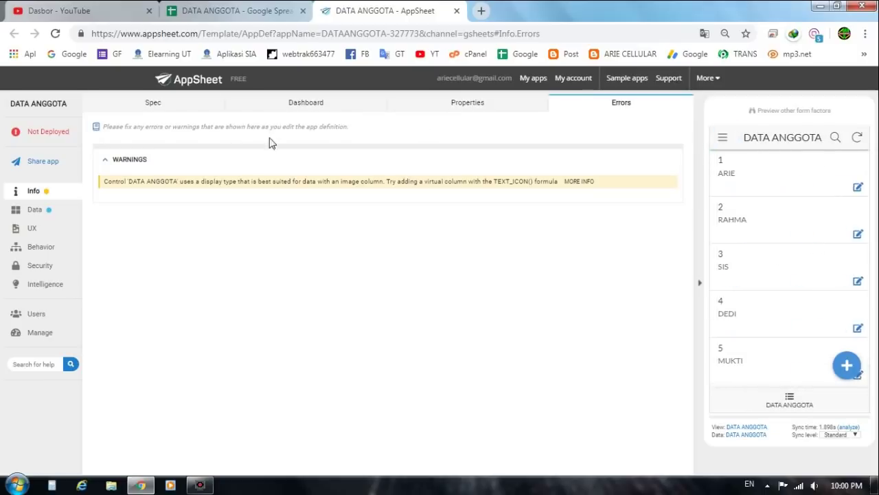
{"action": "left_click", "coordinate": [430, 110]}
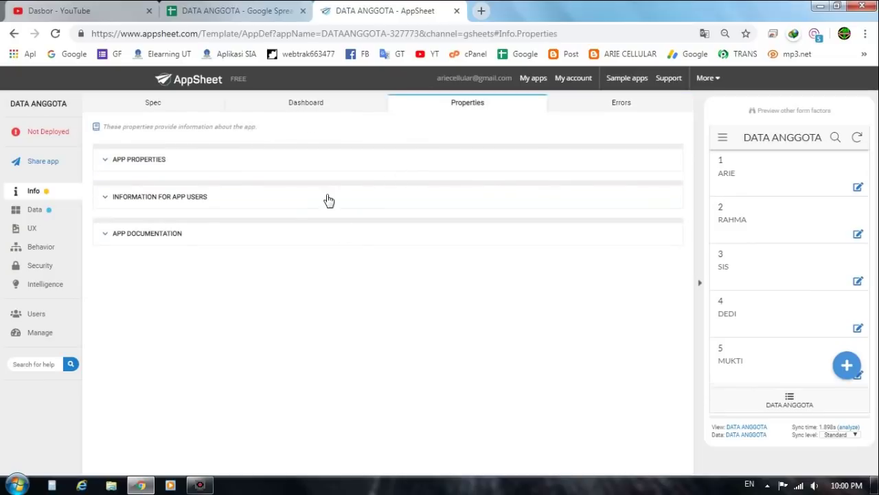
Step: In APP PROPERTIES, keep Category as Custom Apps and turn 'Personal use only?' on
{"action": "left_click", "coordinate": [219, 169]}
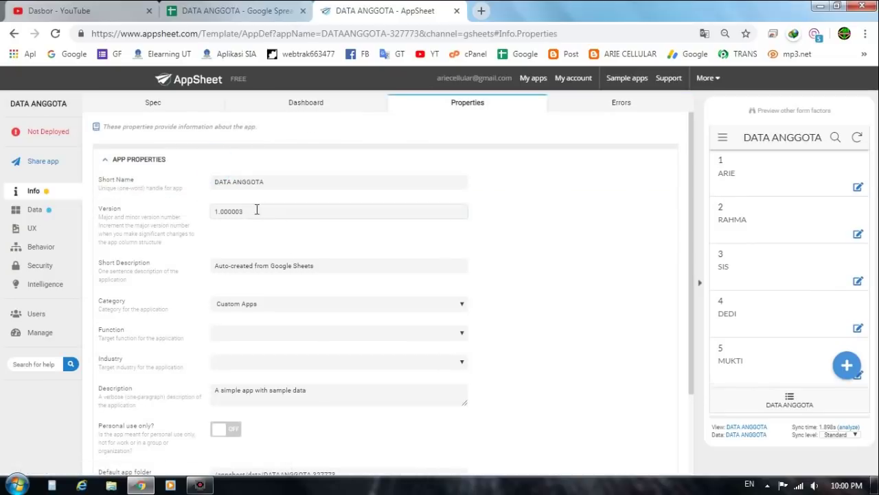
{"action": "scroll", "coordinate": [272, 230], "scroll_direction": "down", "scroll_amount": 1}
{"action": "left_click", "coordinate": [278, 240]}
{"action": "left_click", "coordinate": [272, 278]}
{"action": "scroll", "coordinate": [314, 310], "scroll_direction": "down", "scroll_amount": 1}
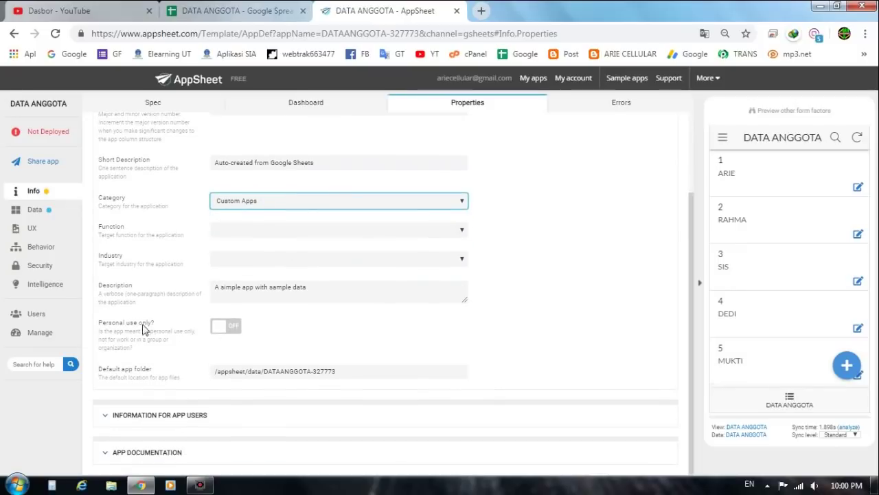
{"action": "left_click", "coordinate": [220, 329]}
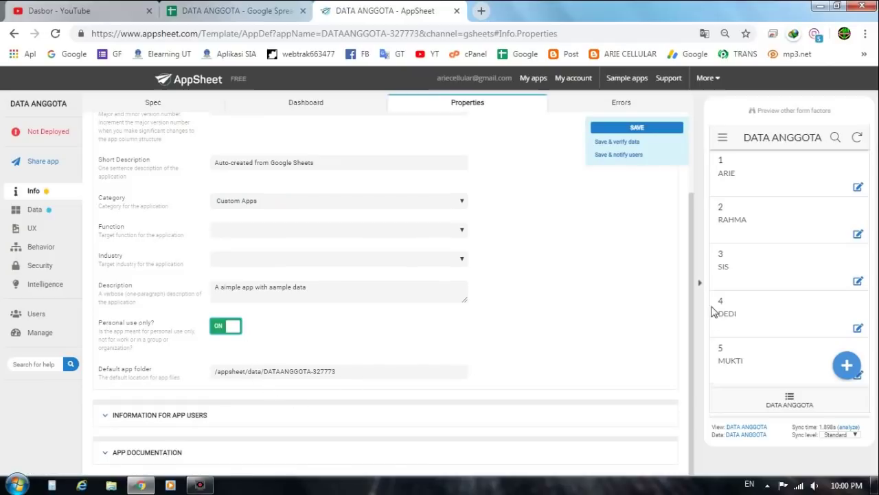
{"action": "scroll", "coordinate": [694, 274], "scroll_direction": "up", "scroll_amount": 3}
{"action": "scroll", "coordinate": [685, 238], "scroll_direction": "down", "scroll_amount": 3}
Step: Expand the Information for app users section and review its settings
{"action": "left_click", "coordinate": [175, 415]}
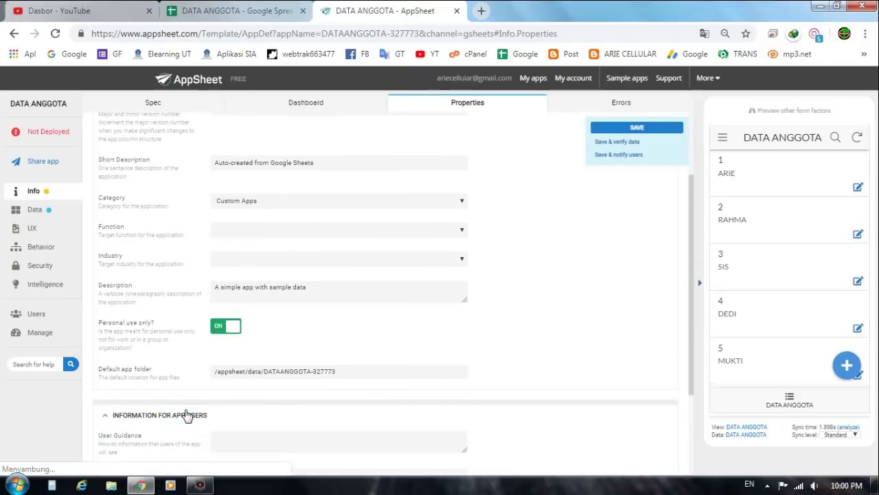
{"action": "scroll", "coordinate": [191, 420], "scroll_direction": "down", "scroll_amount": 2}
{"action": "left_click", "coordinate": [200, 446]}
{"action": "scroll", "coordinate": [312, 136], "scroll_direction": "up", "scroll_amount": 3}
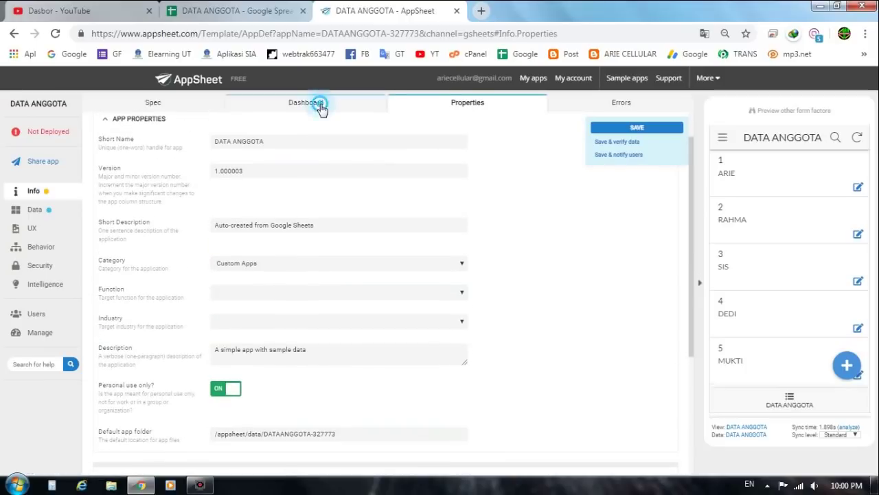
{"action": "left_click", "coordinate": [320, 105]}
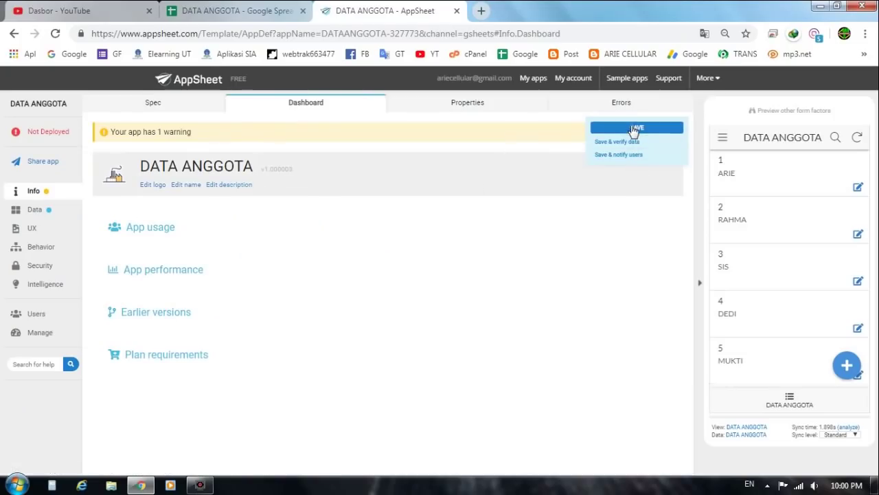
Step: Save the app and go to My apps to see the DATA ANGGOTA prototype
{"action": "left_click", "coordinate": [636, 128]}
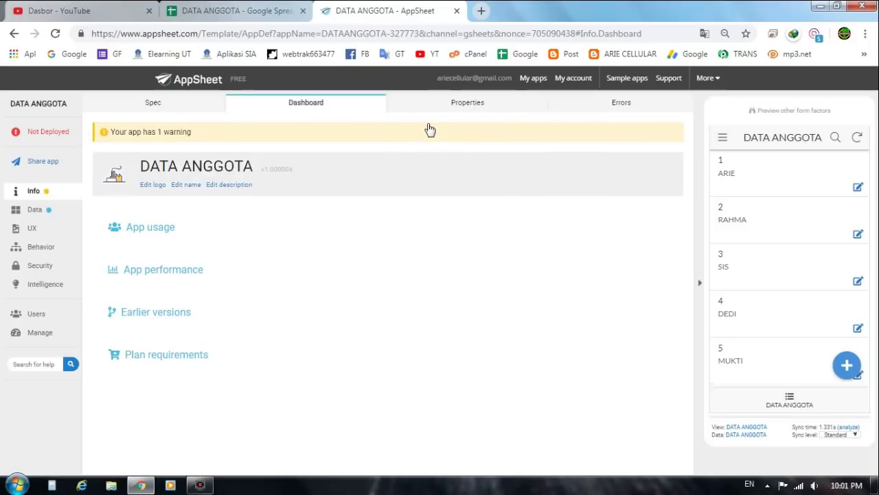
{"action": "left_click", "coordinate": [533, 78]}
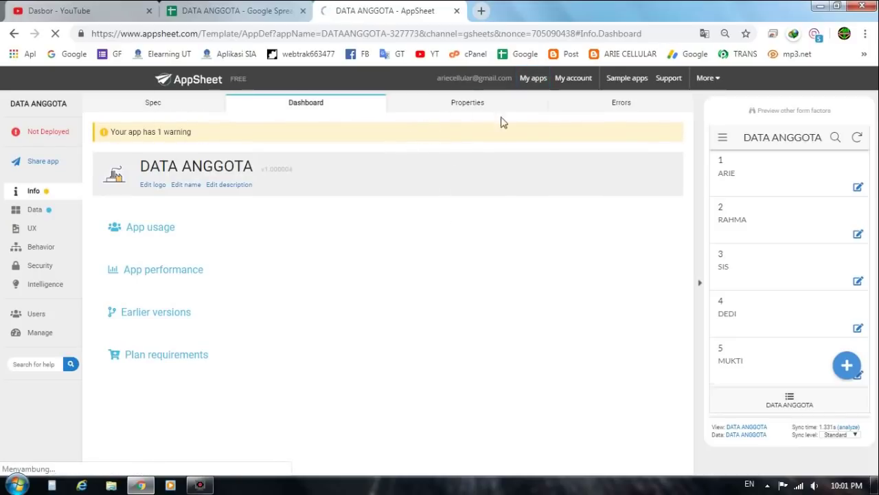
{"action": "left_click", "coordinate": [528, 86]}
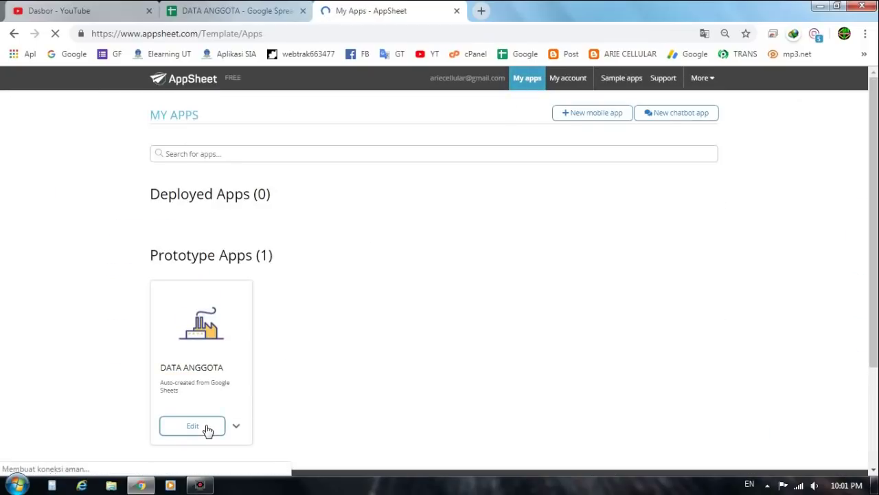
Step: Preview DATA ANGGOTA as a phone app and view the first three member records
{"action": "left_click", "coordinate": [235, 428]}
{"action": "scroll", "coordinate": [235, 428], "scroll_direction": "down", "scroll_amount": 2}
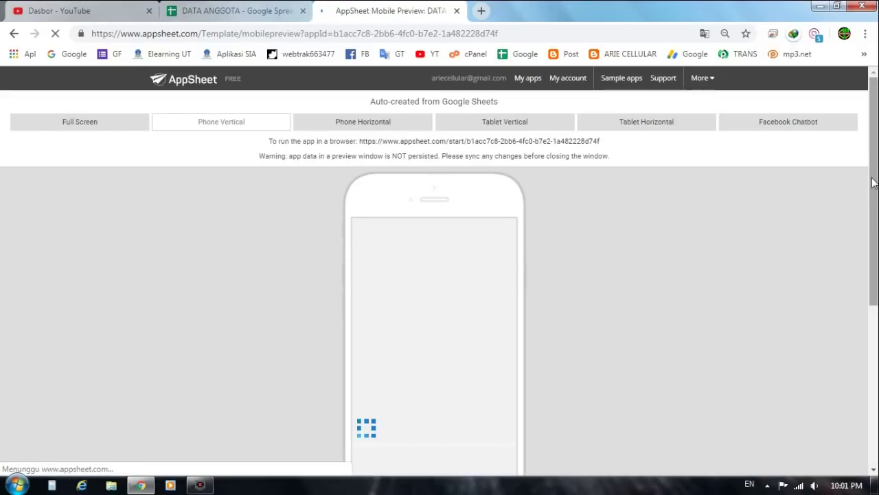
{"action": "left_click_drag", "start_coordinate": [869, 179], "coordinate": [875, 238]}
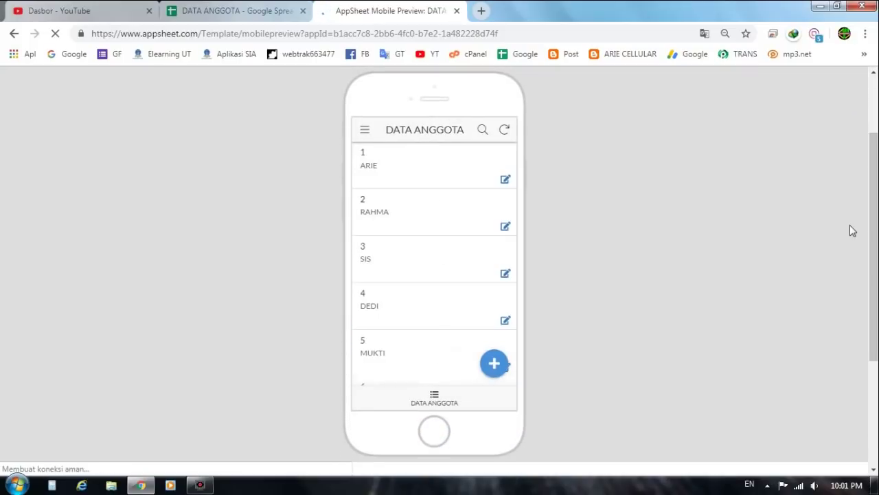
{"action": "left_click", "coordinate": [413, 170]}
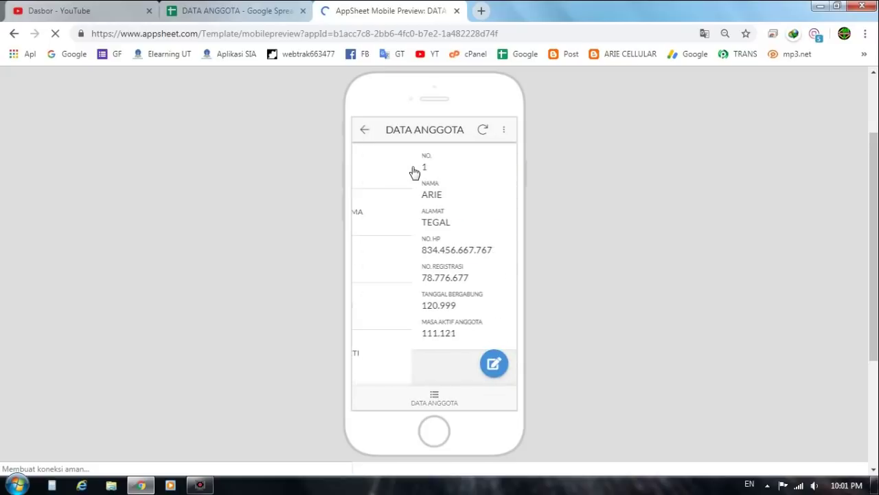
{"action": "left_click", "coordinate": [368, 134]}
{"action": "left_click", "coordinate": [402, 214]}
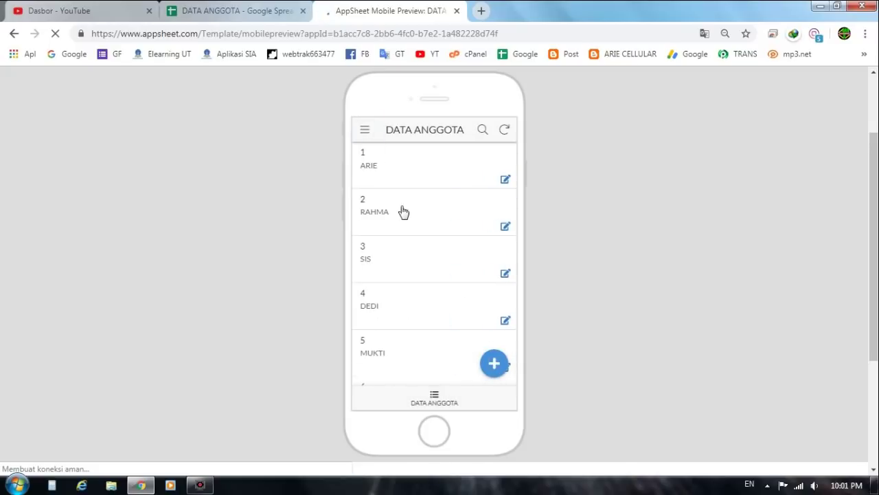
{"action": "left_click", "coordinate": [367, 131]}
{"action": "left_click", "coordinate": [410, 271]}
{"action": "left_click", "coordinate": [369, 138]}
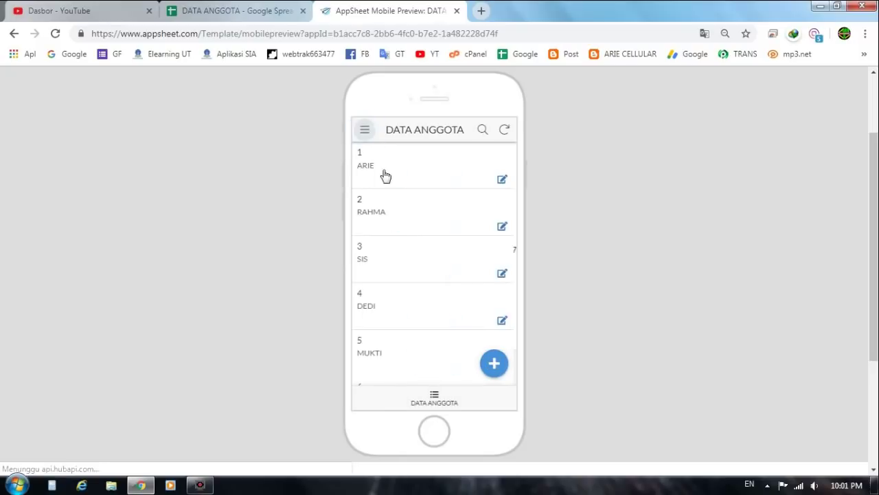
Step: Open member 4's record and its edit form, then leave without saving
{"action": "left_click", "coordinate": [410, 307]}
{"action": "left_click", "coordinate": [492, 364]}
{"action": "scroll", "coordinate": [439, 298], "scroll_direction": "down", "scroll_amount": 5}
{"action": "scroll", "coordinate": [408, 199], "scroll_direction": "up", "scroll_amount": 1}
{"action": "scroll", "coordinate": [412, 199], "scroll_direction": "up", "scroll_amount": 5}
{"action": "left_click", "coordinate": [365, 138]}
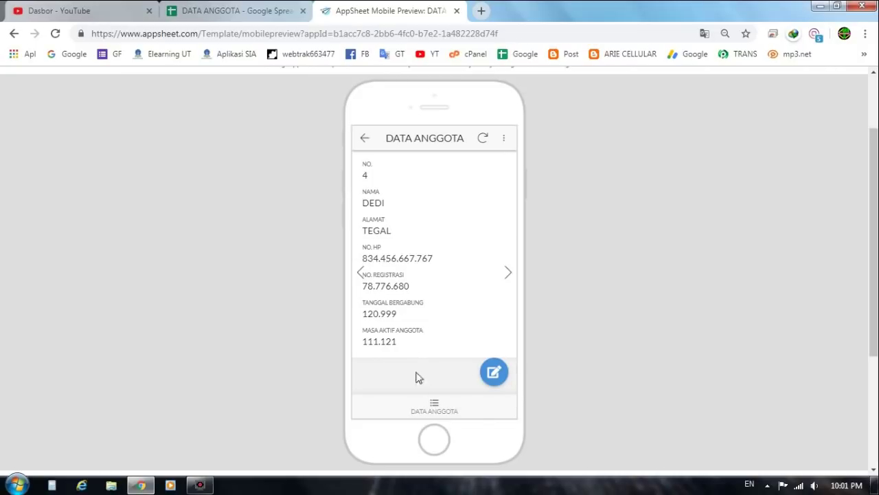
Step: Reopen DATA ANGGOTA from the App Gallery to return to the member list
{"action": "left_click", "coordinate": [365, 139]}
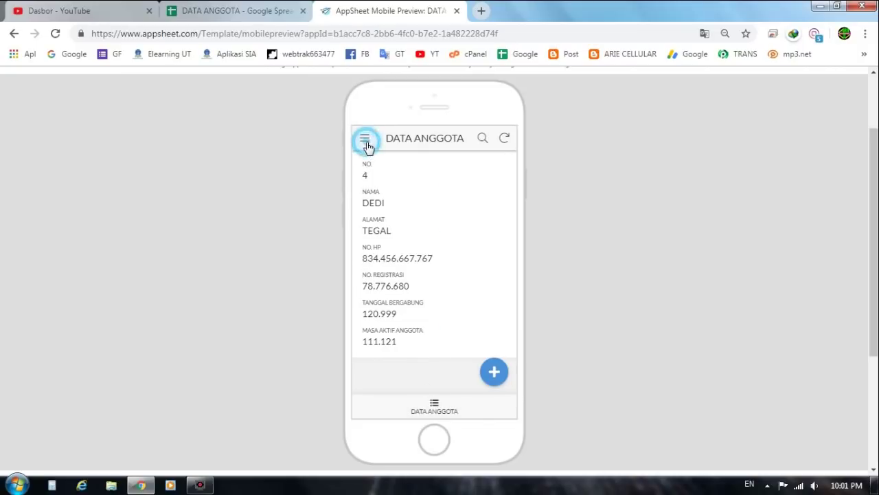
{"action": "left_click", "coordinate": [364, 138]}
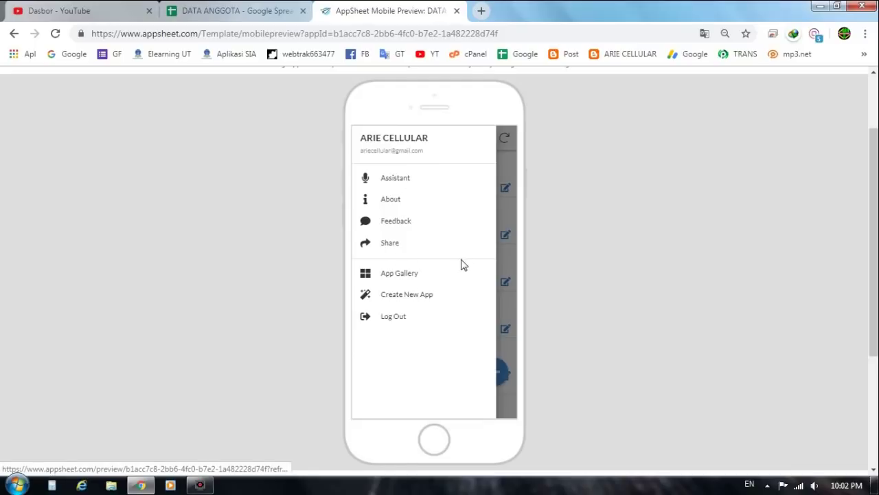
{"action": "left_click", "coordinate": [508, 264]}
{"action": "left_click", "coordinate": [363, 139]}
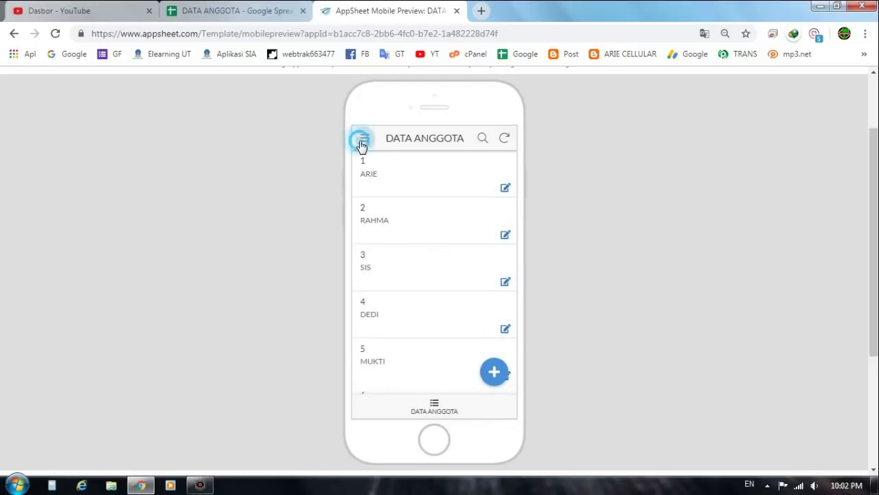
{"action": "left_click", "coordinate": [393, 277]}
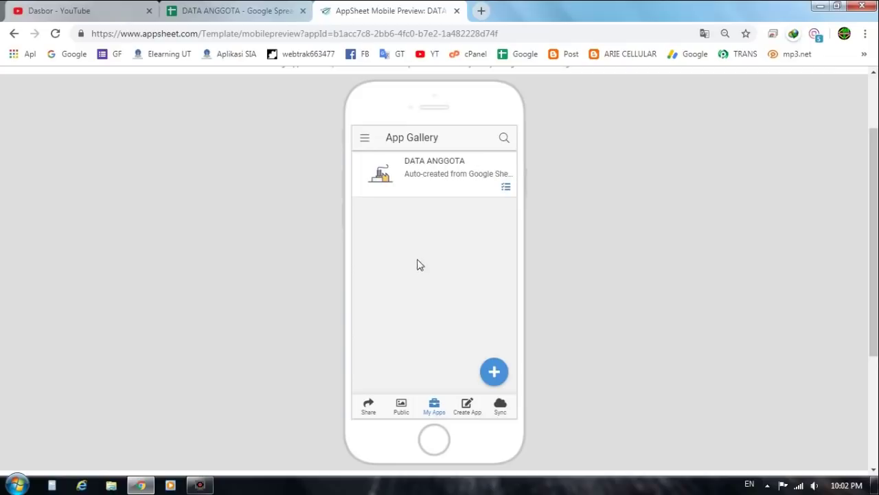
{"action": "left_click", "coordinate": [434, 162]}
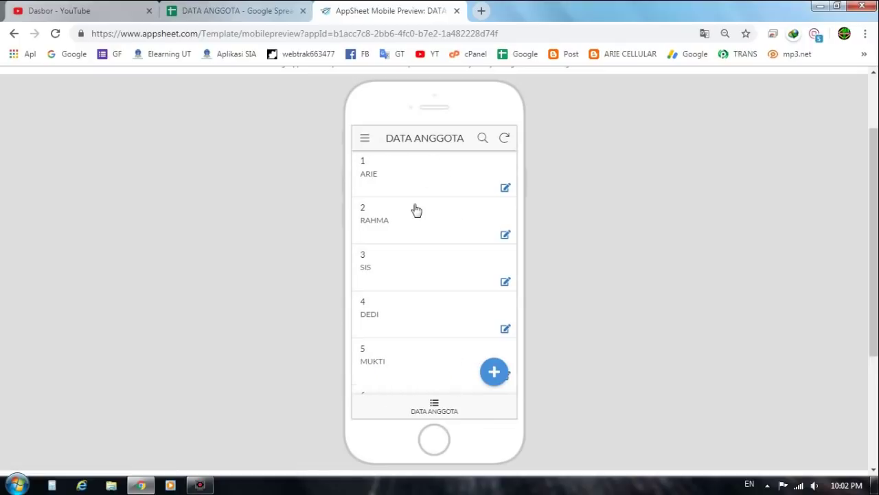
{"action": "scroll", "coordinate": [412, 232], "scroll_direction": "up", "scroll_amount": 2}
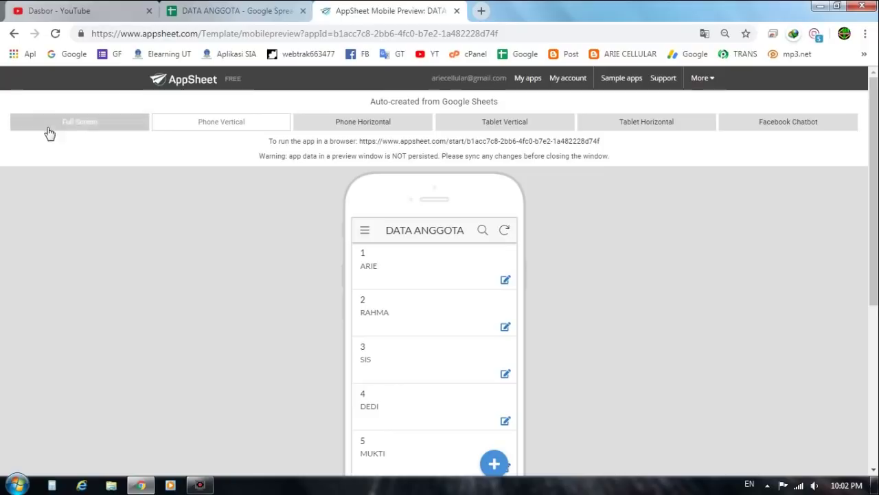
Step: Reload the app by choosing App Gallery from the phone preview's navigation drawer
{"action": "left_click", "coordinate": [366, 232]}
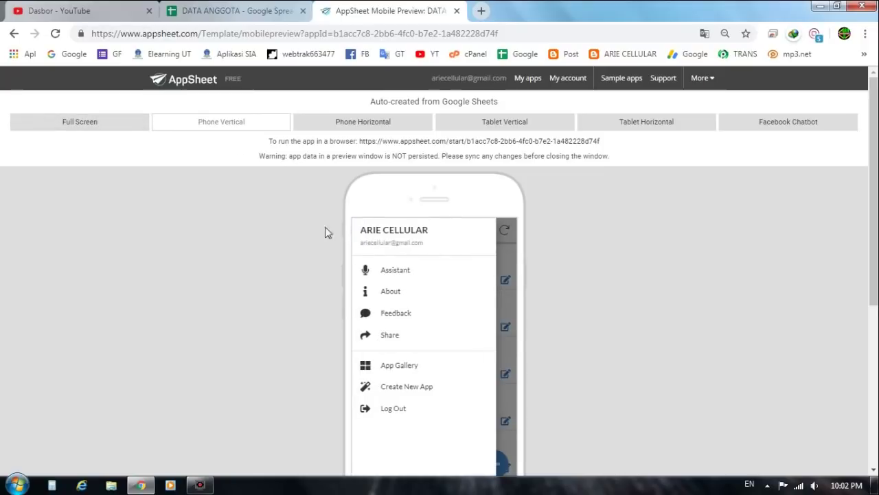
{"action": "left_click", "coordinate": [502, 243]}
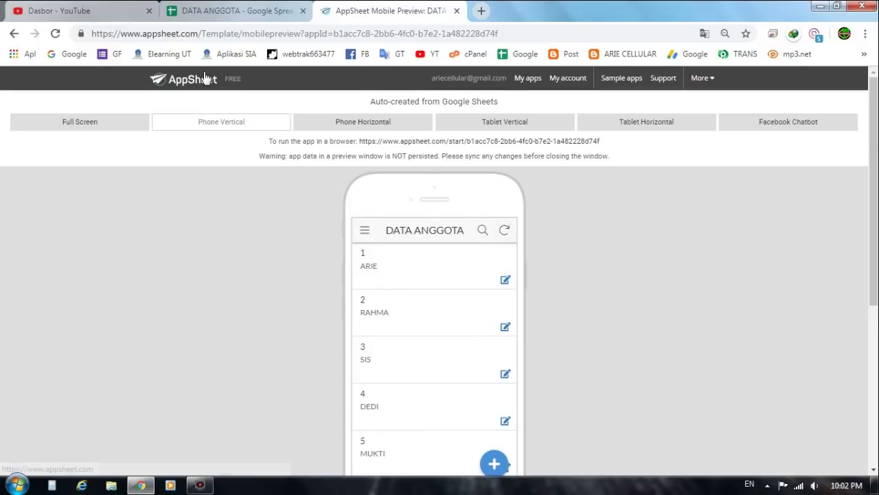
{"action": "left_click", "coordinate": [367, 232]}
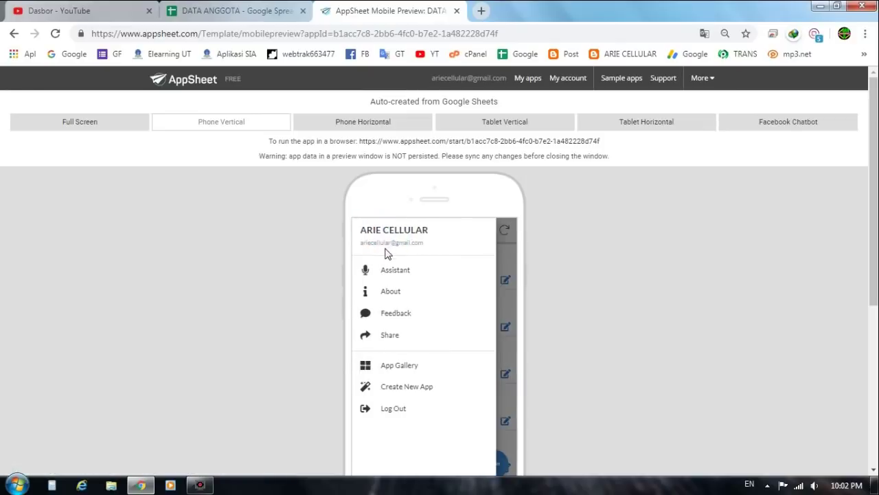
{"action": "left_click", "coordinate": [404, 370]}
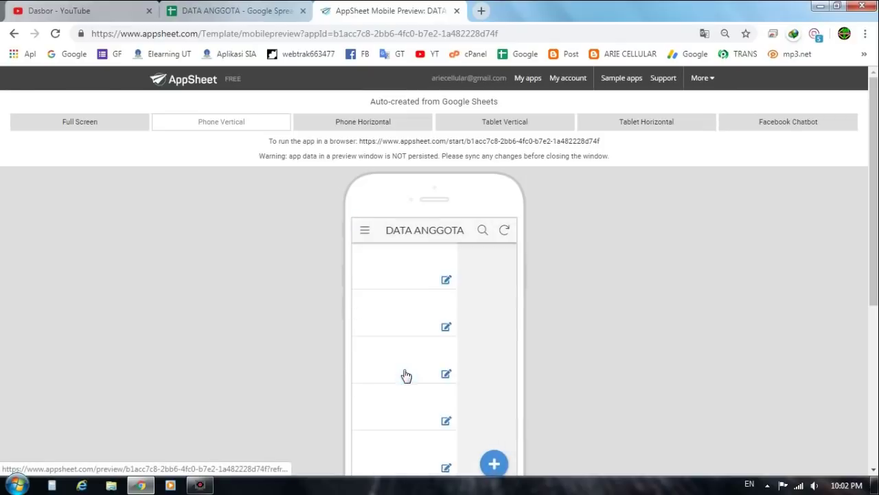